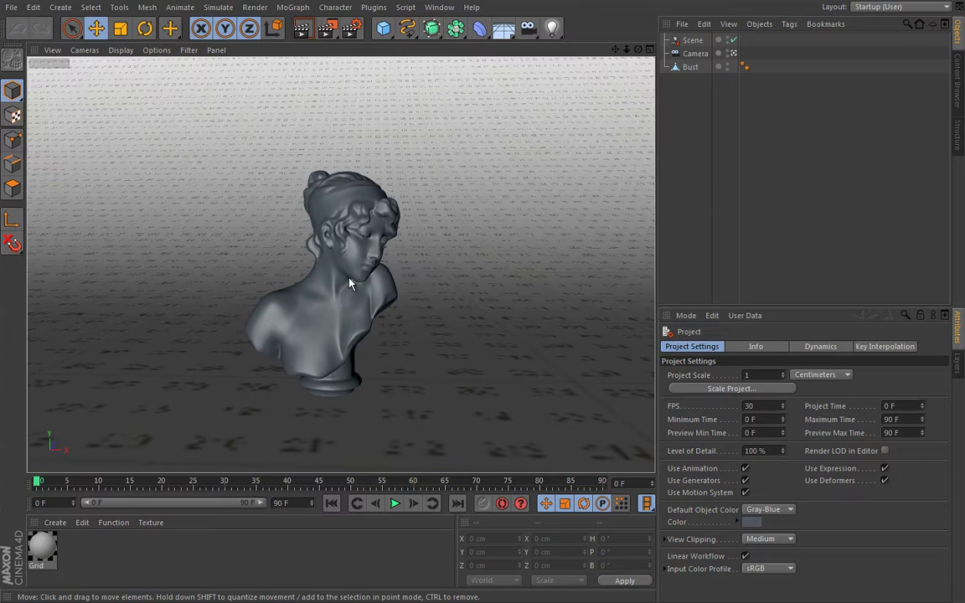
- Create a new Maxwell material and open it in the Maxwell Material Editor
{"action": "left_click", "coordinate": [54, 522]}
{"action": "mouse_move", "coordinate": [67, 562]}
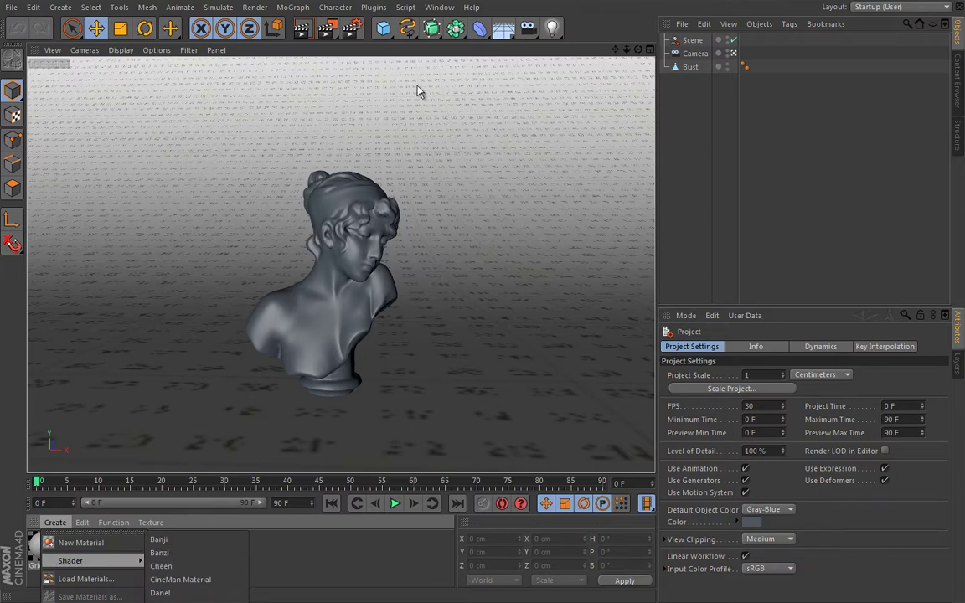
{"action": "left_click", "coordinate": [373, 8]}
{"action": "left_click", "coordinate": [375, 8]}
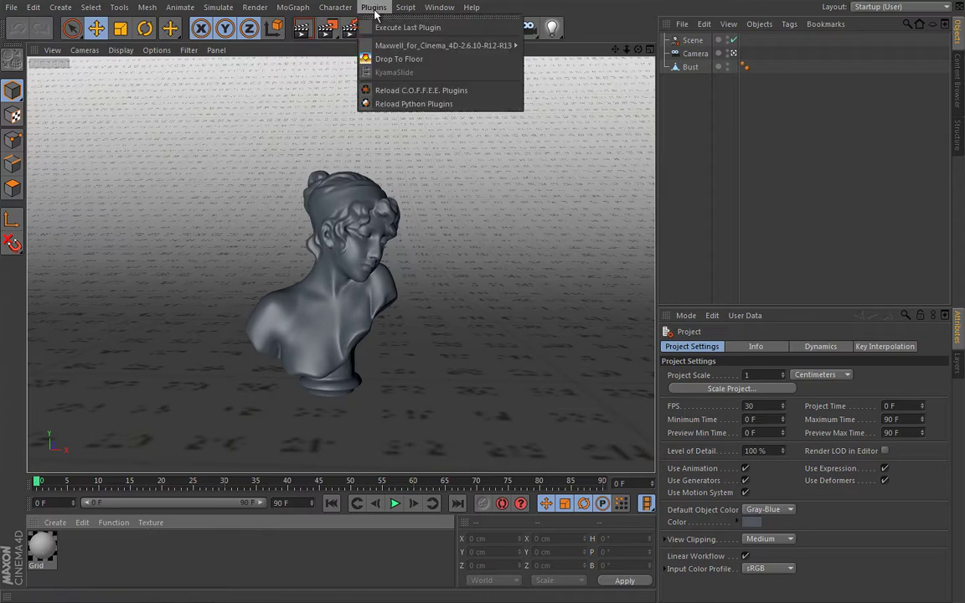
{"action": "mouse_move", "coordinate": [461, 46]}
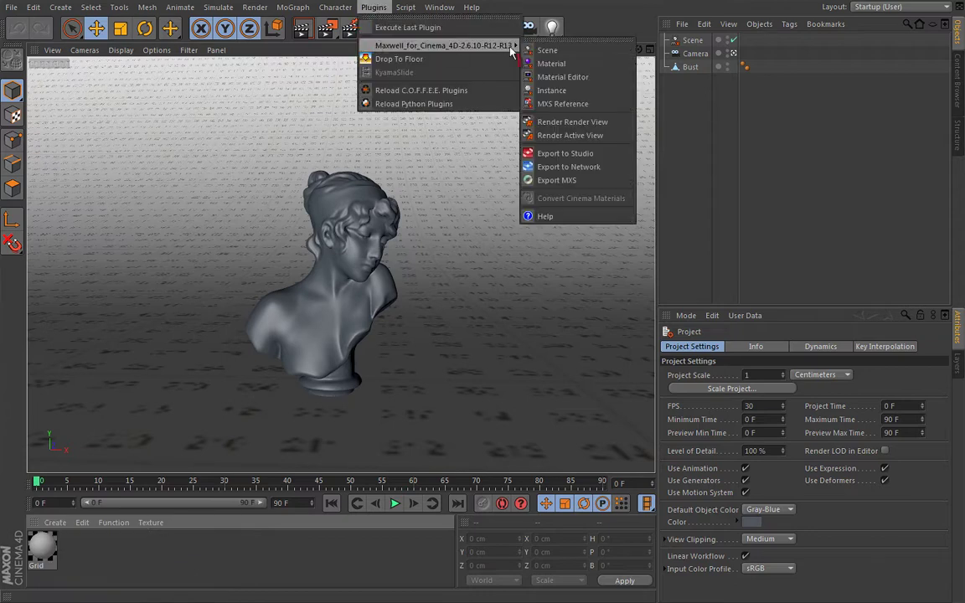
{"action": "left_click", "coordinate": [553, 65]}
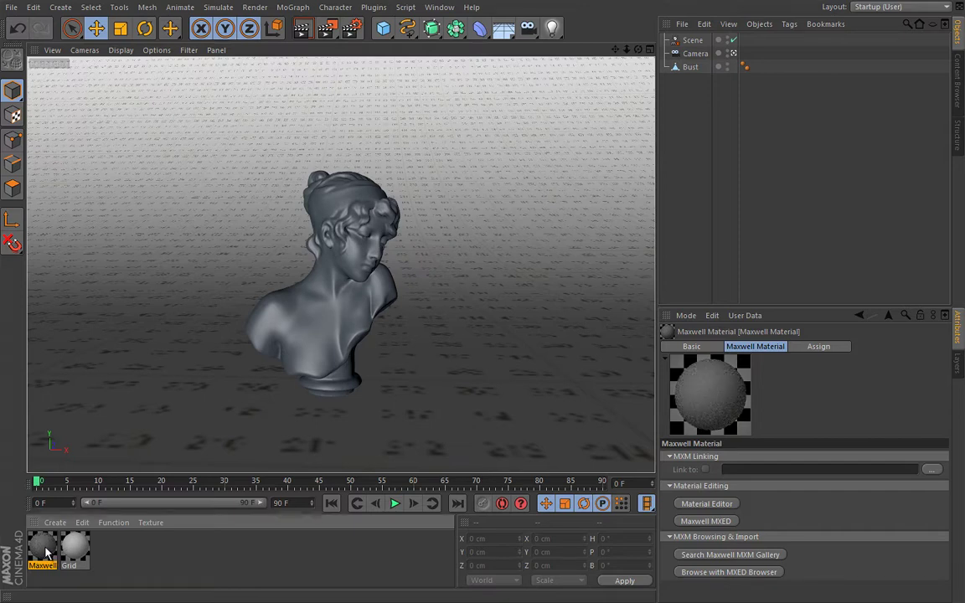
{"action": "double_click", "coordinate": [47, 553]}
{"action": "left_click_drag", "start_coordinate": [387, 99], "coordinate": [379, 80]}
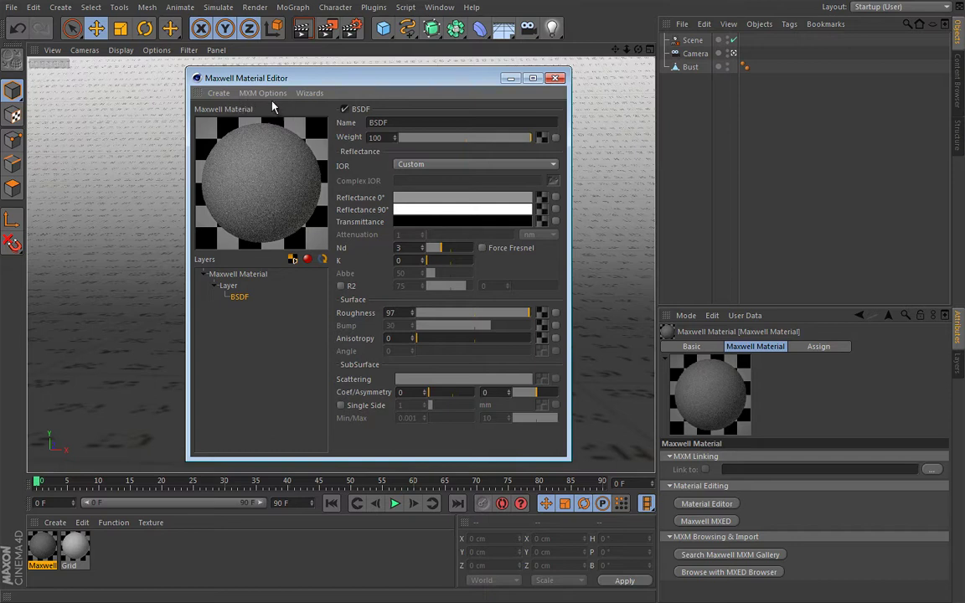
{"action": "left_click", "coordinate": [219, 94]}
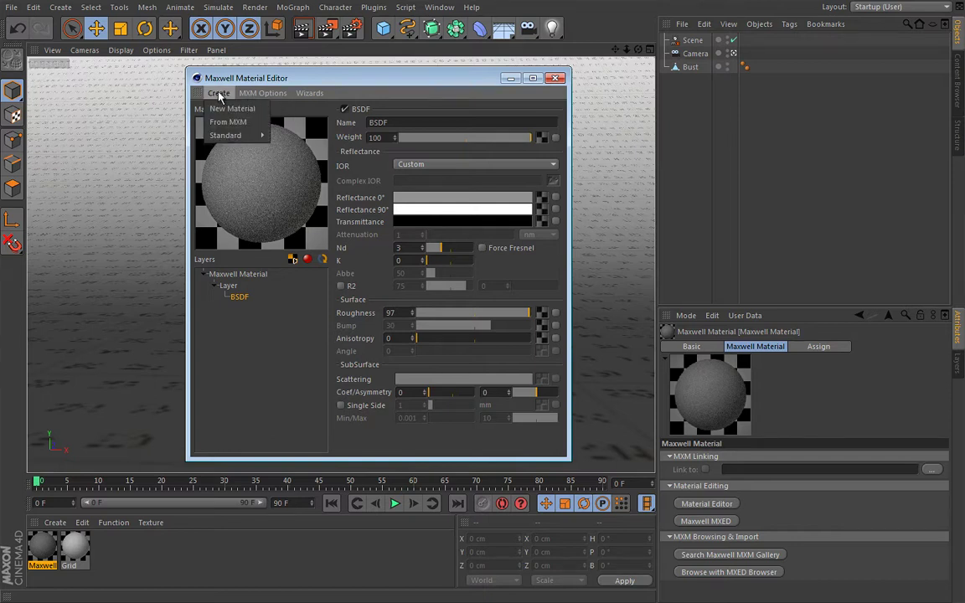
{"action": "mouse_move", "coordinate": [226, 136]}
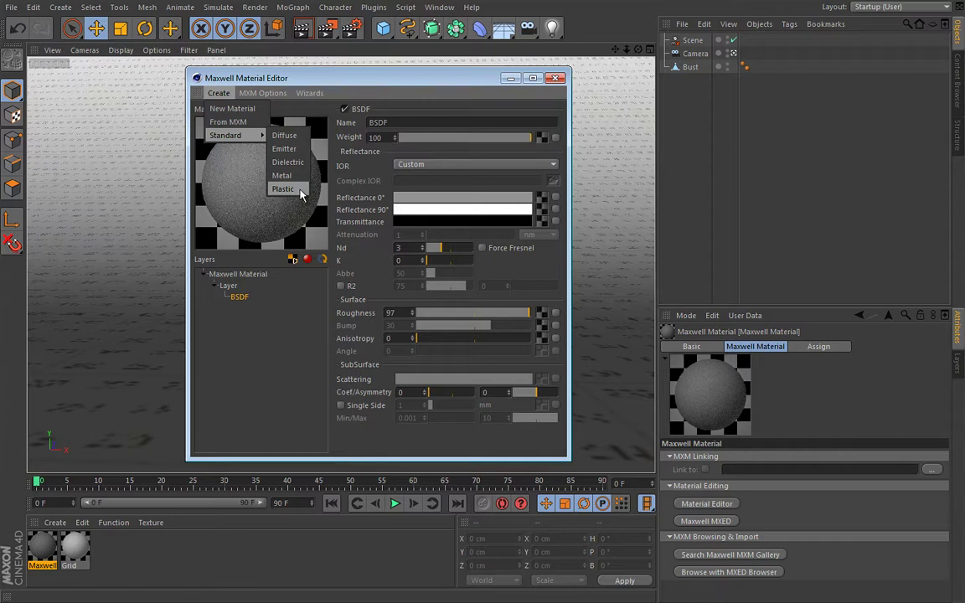
{"action": "mouse_move", "coordinate": [285, 94]}
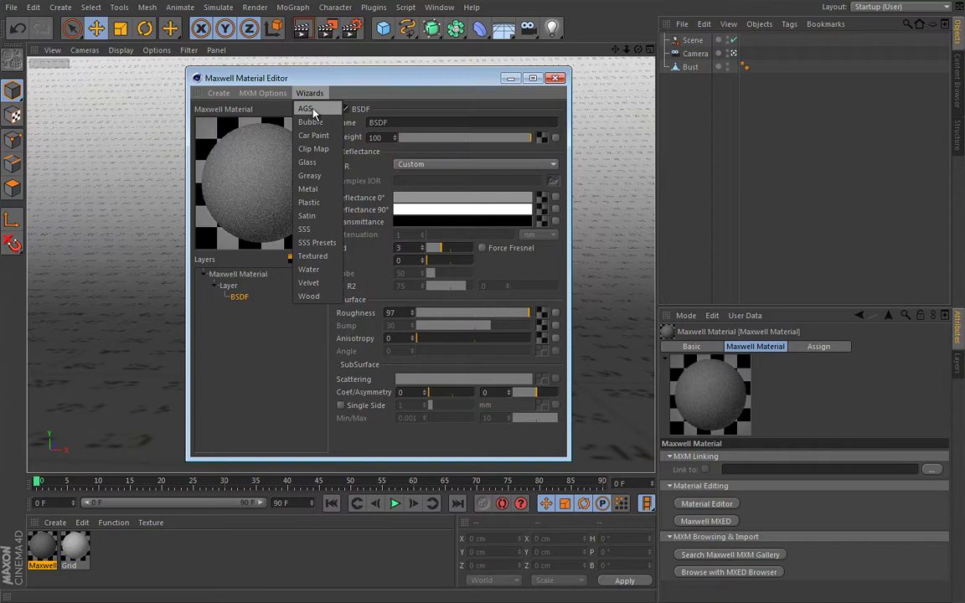
{"action": "left_click", "coordinate": [327, 89]}
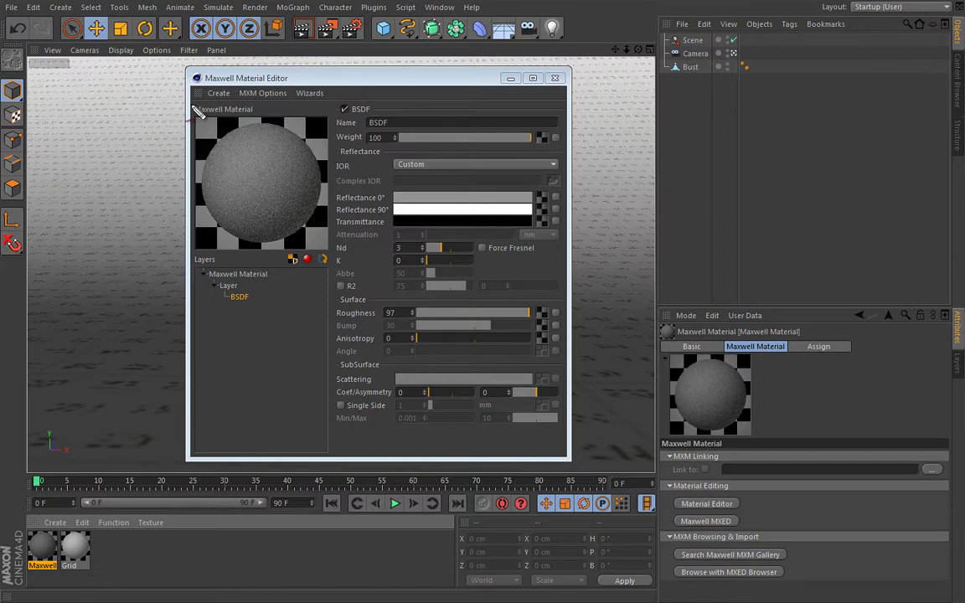
{"action": "mouse_move", "coordinate": [198, 113]}
{"action": "left_mouse_down"}
{"action": "mouse_move", "coordinate": [206, 262]}
{"action": "mouse_move", "coordinate": [329, 251]}
{"action": "mouse_move", "coordinate": [333, 134]}
{"action": "mouse_move", "coordinate": [307, 117]}
{"action": "mouse_move", "coordinate": [198, 105]}
{"action": "left_mouse_up"}
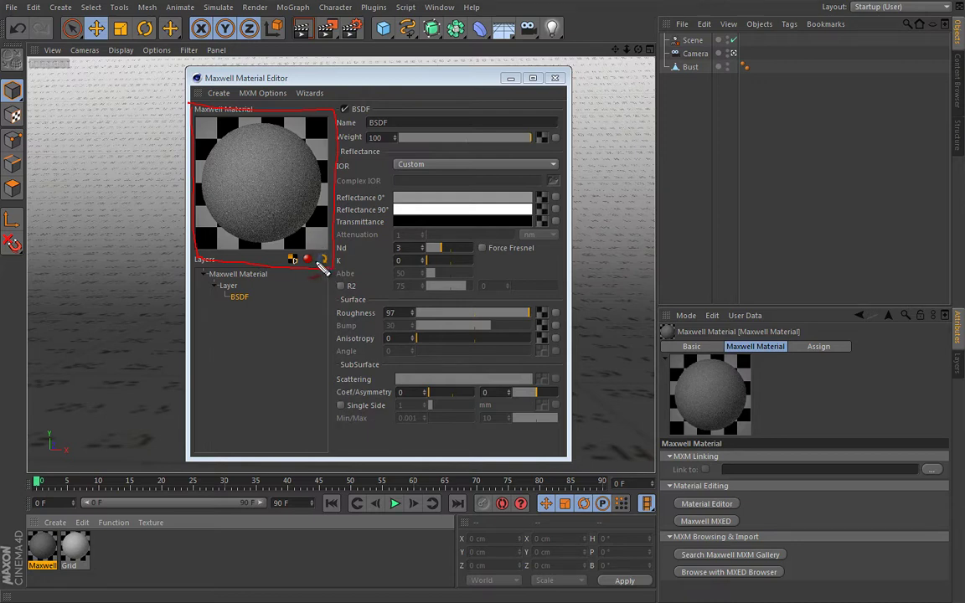
{"action": "mouse_move", "coordinate": [193, 270]}
{"action": "left_mouse_down"}
{"action": "mouse_move", "coordinate": [196, 452]}
{"action": "mouse_move", "coordinate": [313, 452]}
{"action": "mouse_move", "coordinate": [352, 365]}
{"action": "mouse_move", "coordinate": [328, 255]}
{"action": "mouse_move", "coordinate": [186, 259]}
{"action": "left_mouse_up"}
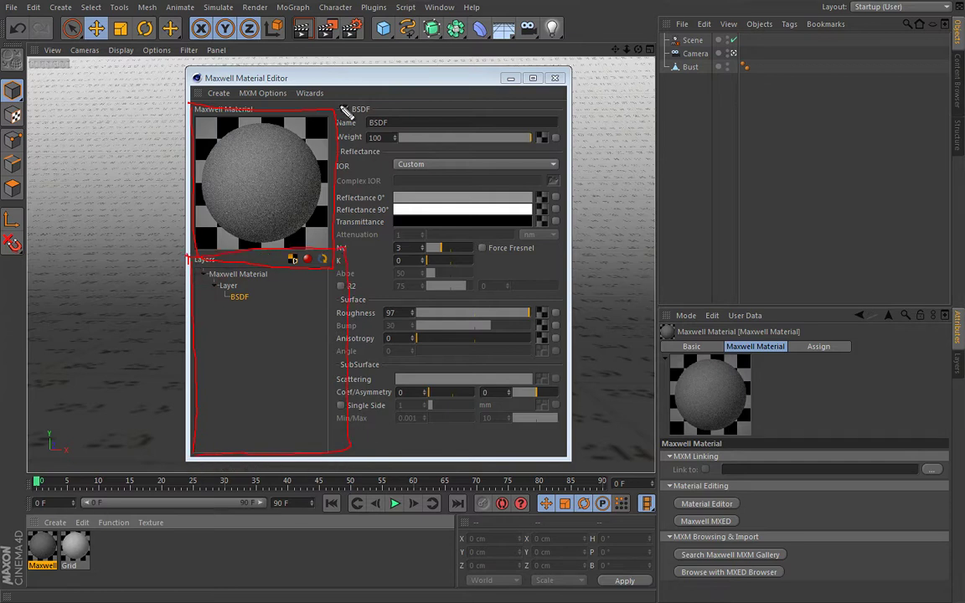
{"action": "mouse_move", "coordinate": [337, 107]}
{"action": "left_mouse_down"}
{"action": "mouse_move", "coordinate": [528, 104]}
{"action": "mouse_move", "coordinate": [566, 451]}
{"action": "left_mouse_up"}
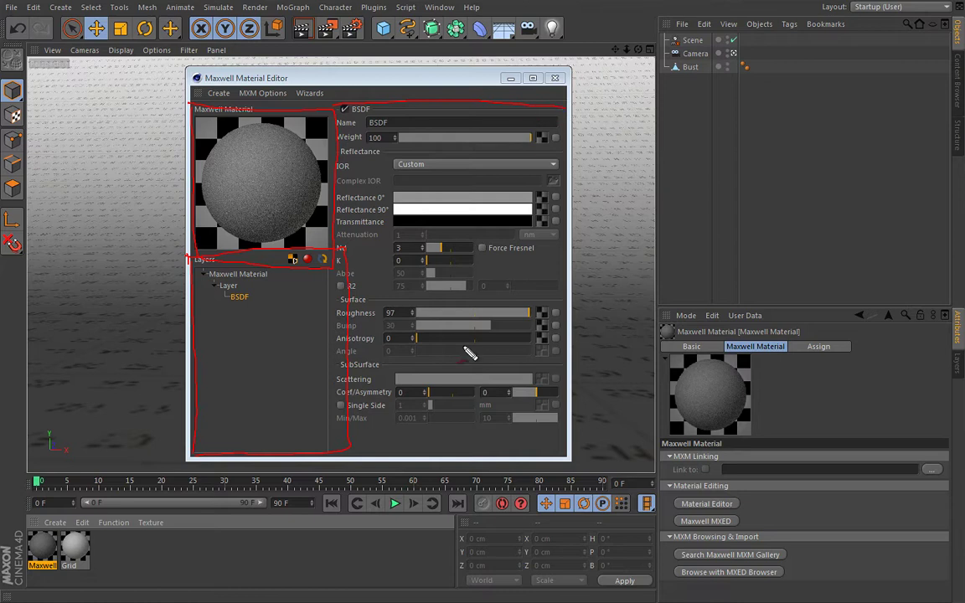
{"action": "left_click_drag", "start_coordinate": [352, 451], "coordinate": [573, 459]}
{"action": "left_click_drag", "start_coordinate": [568, 110], "coordinate": [572, 459]}
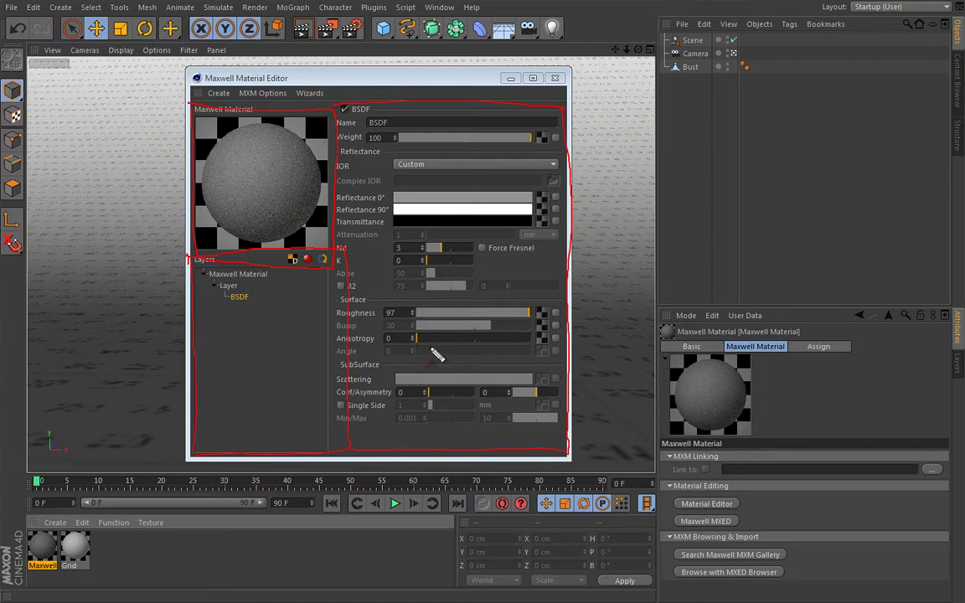
{"action": "left_click_drag", "start_coordinate": [462, 175], "coordinate": [467, 175]}
{"action": "key", "text": "Escape"}
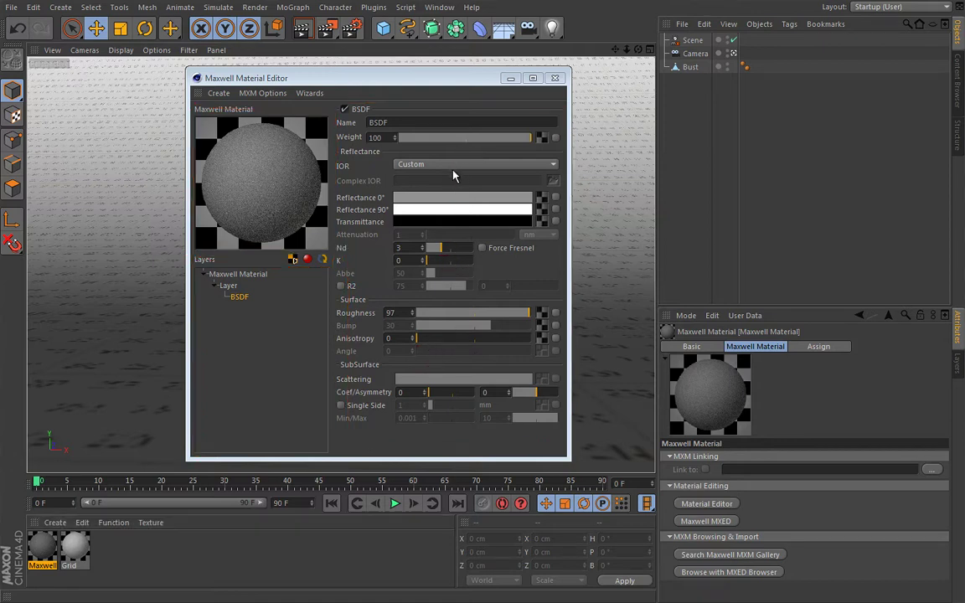
- Examine the editable parameters of the material's layer, the material itself and its BSDF component
{"action": "left_click", "coordinate": [231, 287]}
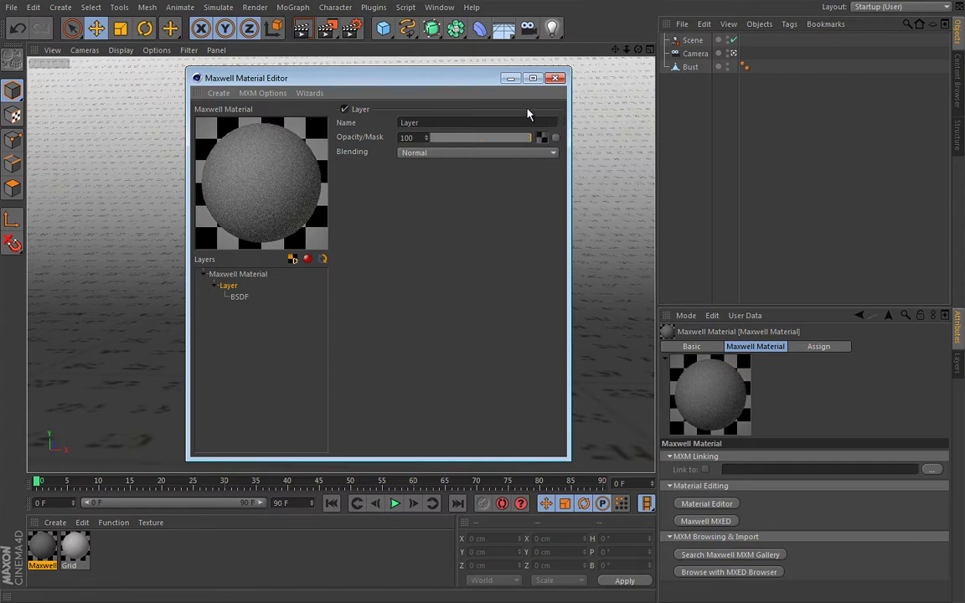
{"action": "left_click", "coordinate": [240, 276]}
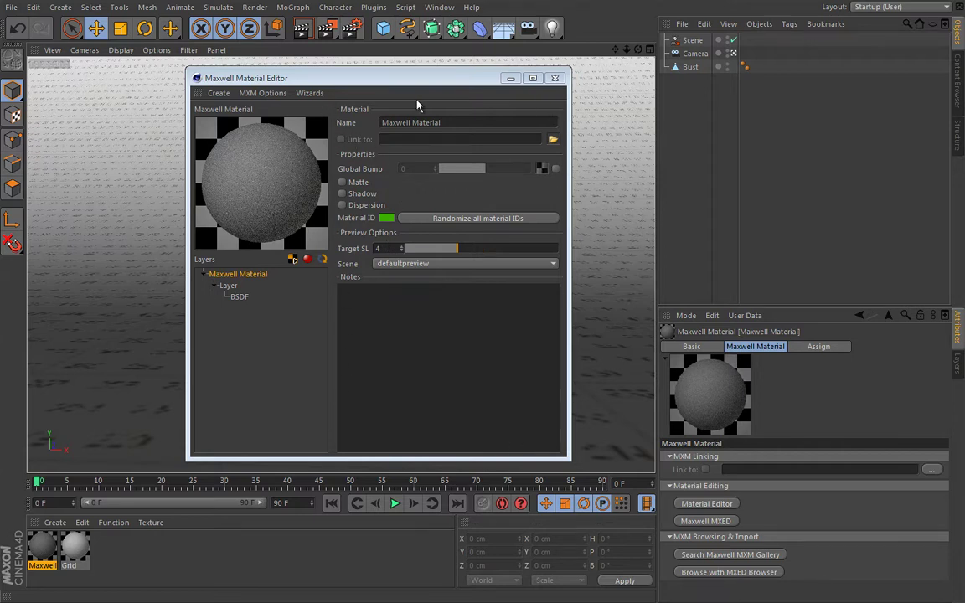
{"action": "left_click", "coordinate": [242, 297]}
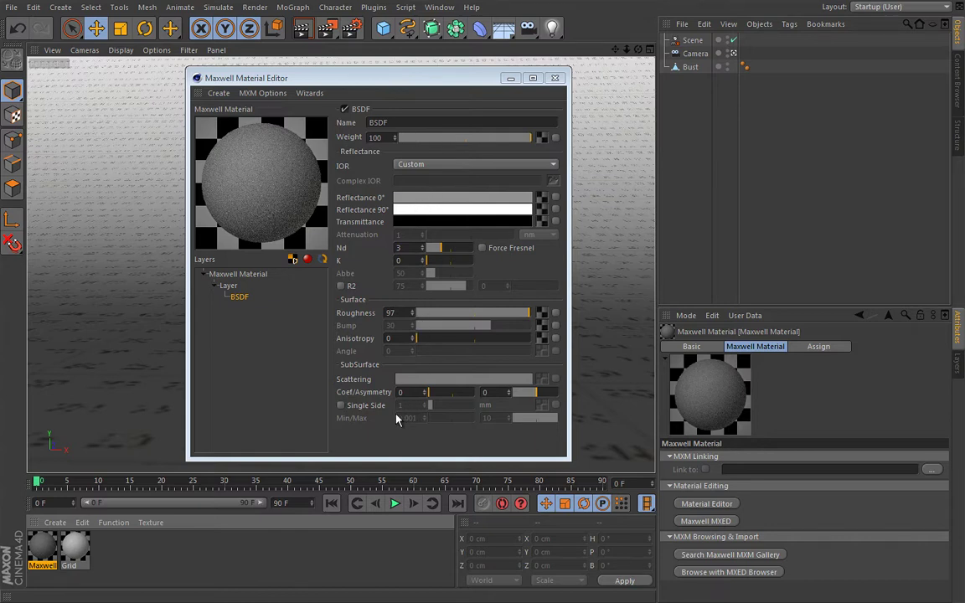
- Rename the BSDF component to Numeric and its parent layer to Letters
{"action": "double_click", "coordinate": [240, 299]}
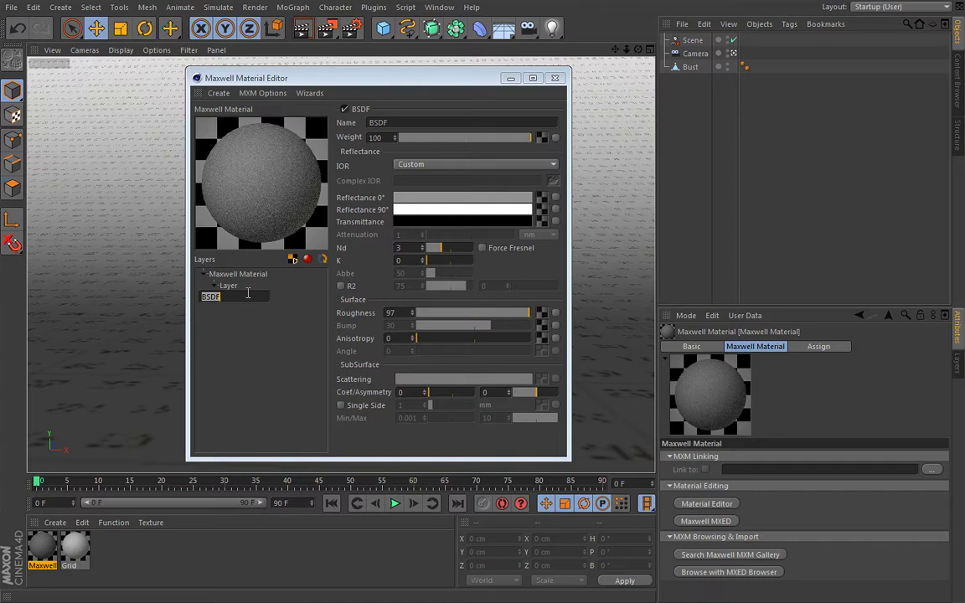
{"action": "type", "text": "Numeric"}
{"action": "key", "text": "Return"}
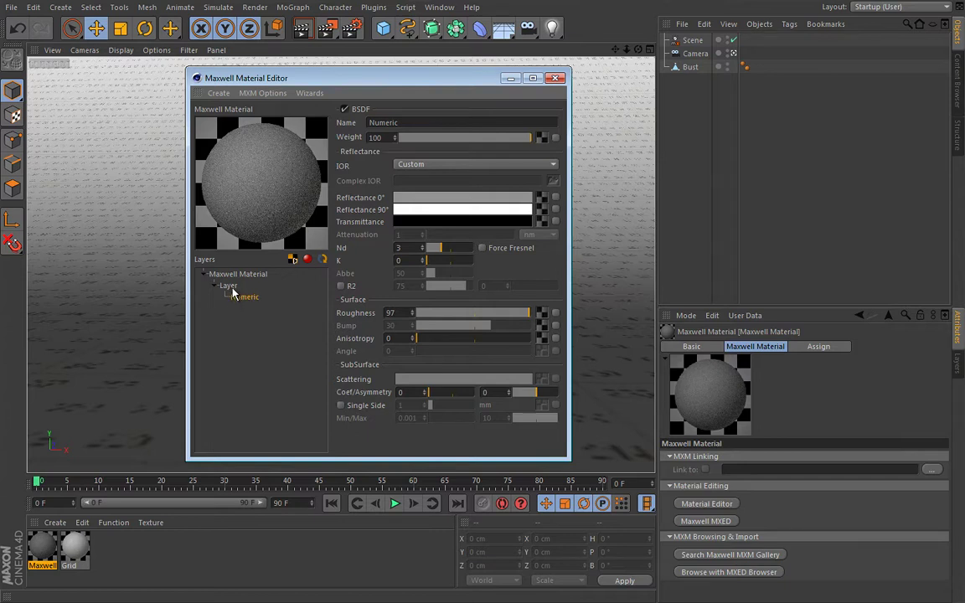
{"action": "double_click", "coordinate": [234, 286]}
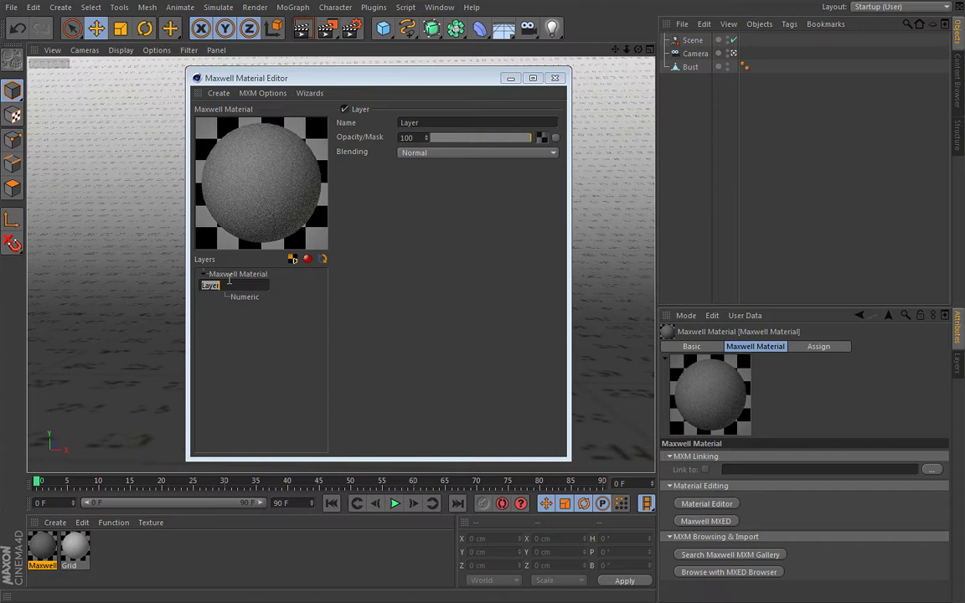
{"action": "type", "text": "Letters"}
{"action": "key", "text": "Return"}
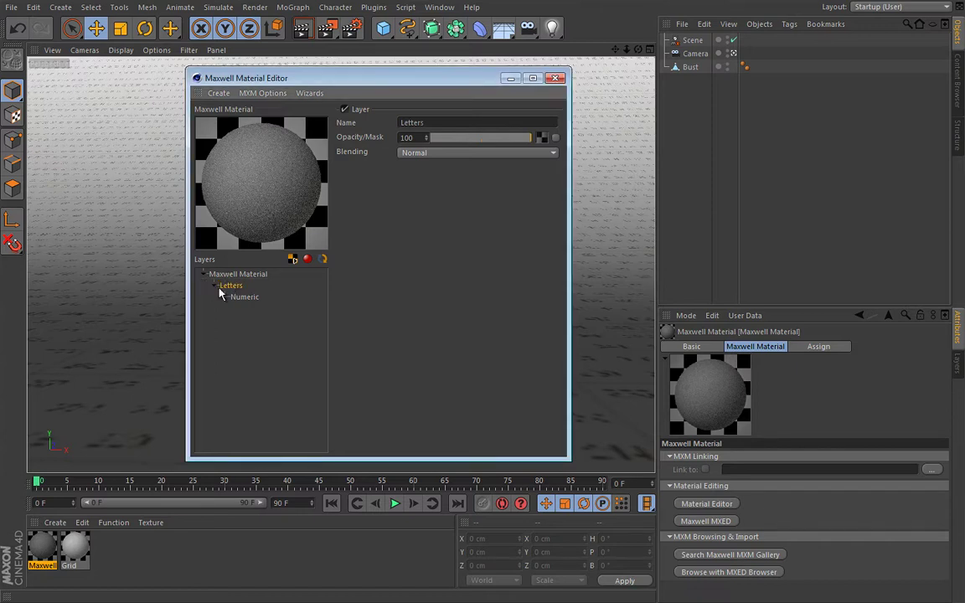
- Rename the Maxwell material at the root of the layer tree to Keyboard
{"action": "double_click", "coordinate": [260, 275]}
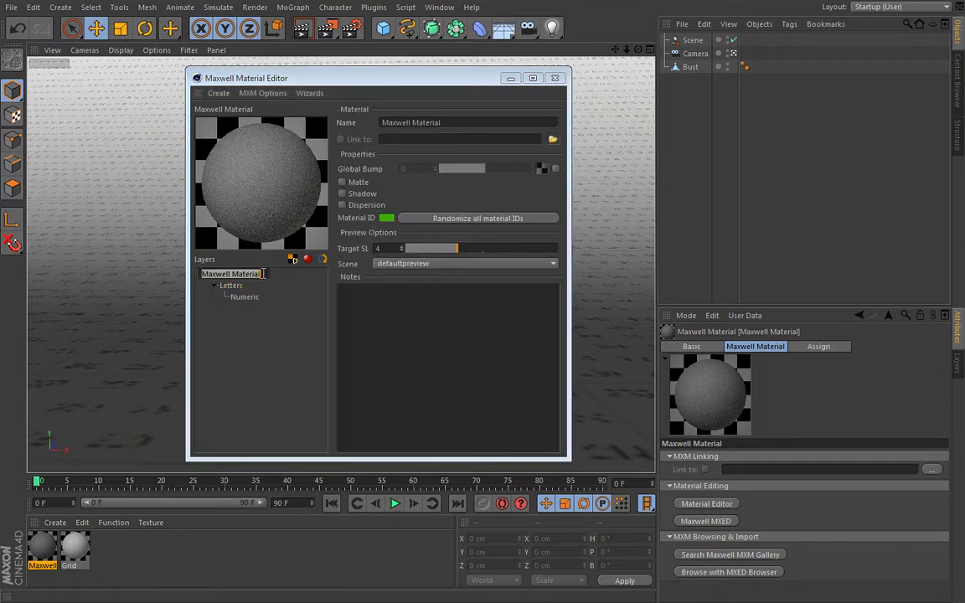
{"action": "type", "text": "Keyboard"}
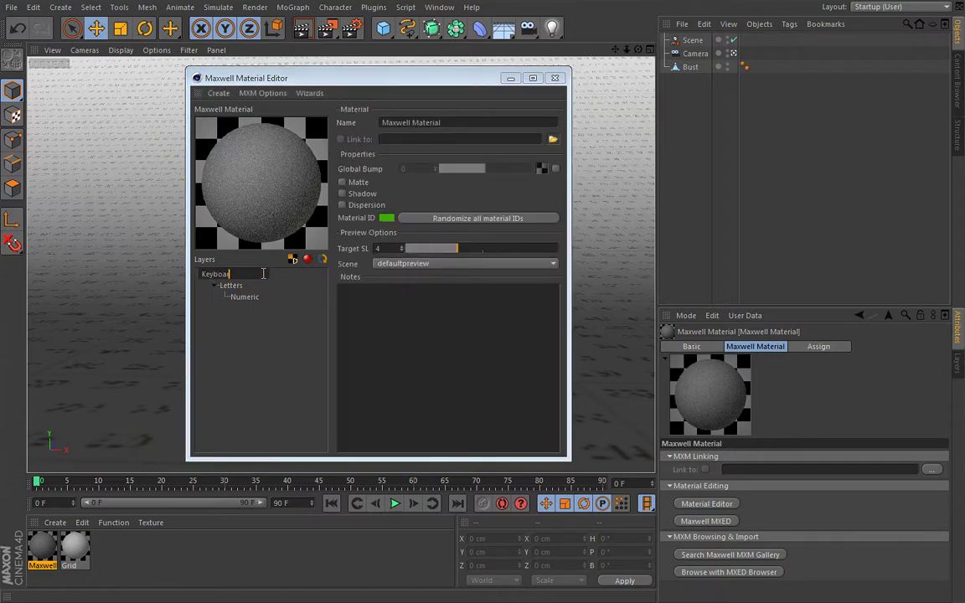
{"action": "key", "text": "Return"}
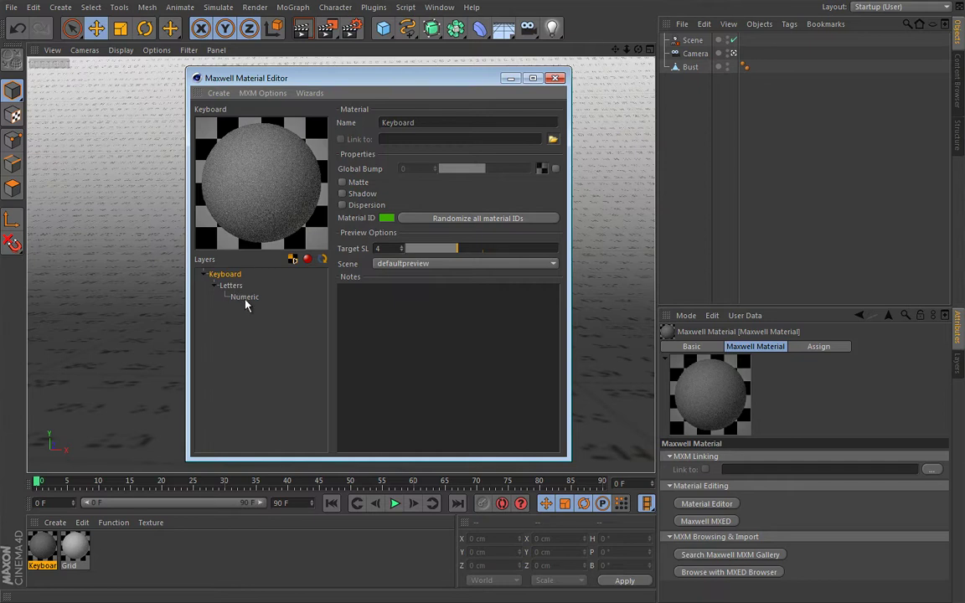
- Add two more BSDF components to the Letters layer
{"action": "left_click", "coordinate": [244, 297]}
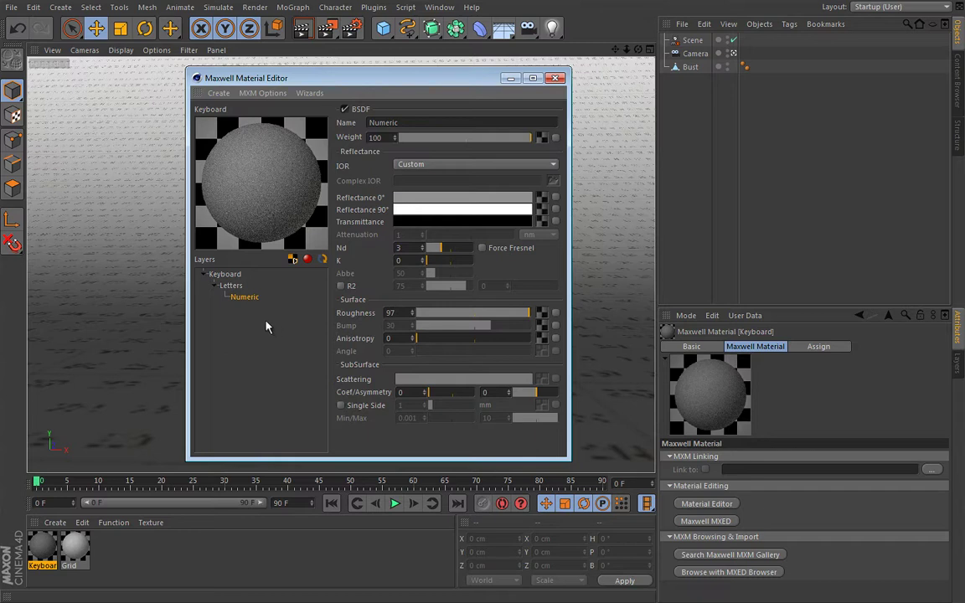
{"action": "left_click", "coordinate": [233, 287]}
{"action": "right_click", "coordinate": [234, 289]}
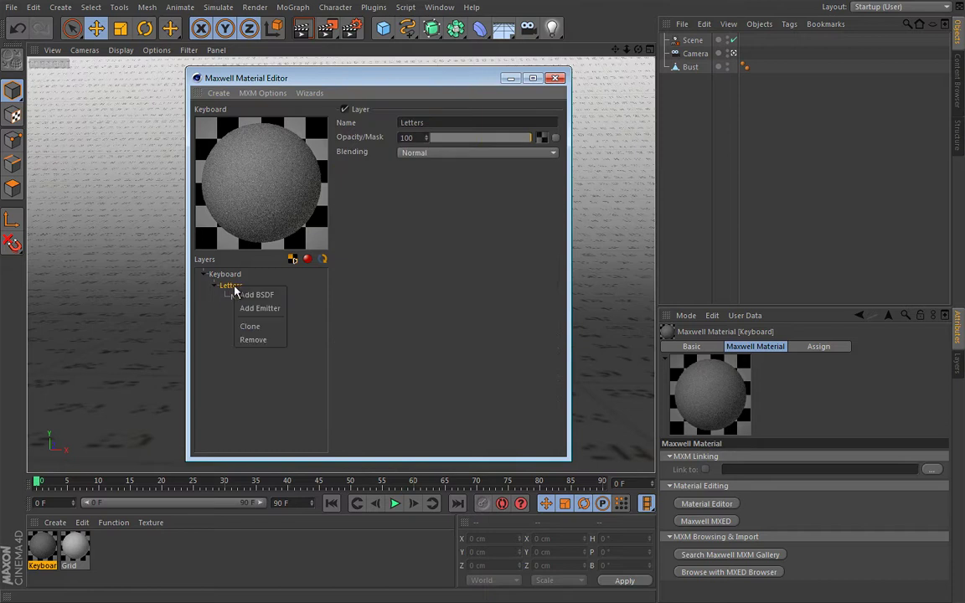
{"action": "left_click", "coordinate": [248, 295]}
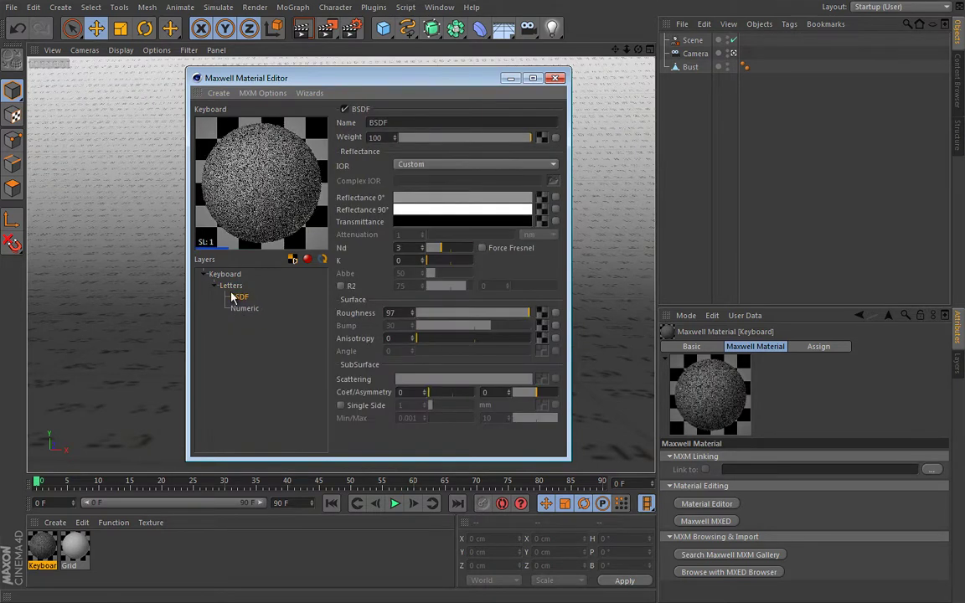
{"action": "right_click", "coordinate": [233, 286]}
{"action": "left_click", "coordinate": [247, 293]}
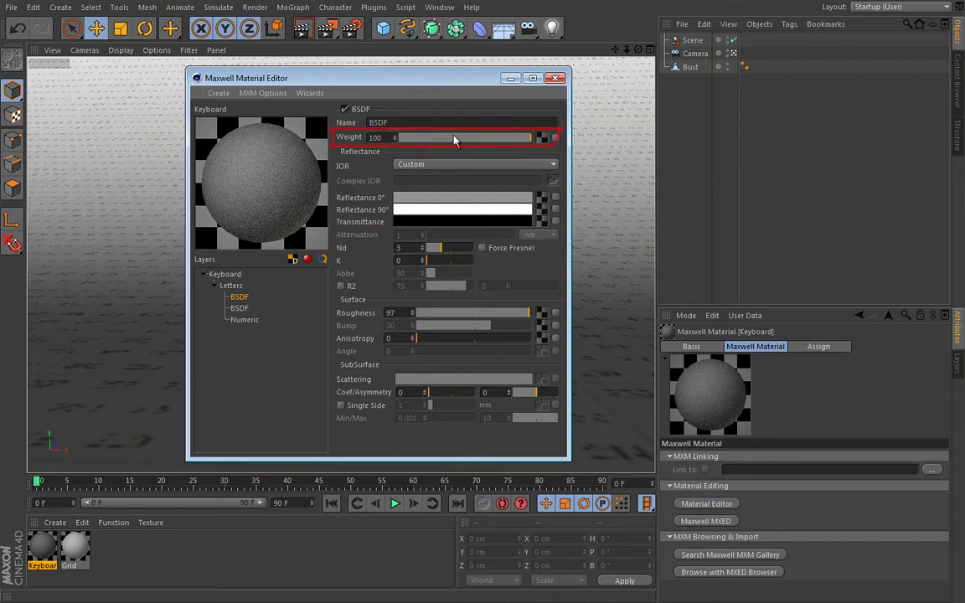
- Add a new layer to the Keyboard material and set that layer's opacity to 20
{"action": "right_click", "coordinate": [238, 279]}
{"action": "left_click", "coordinate": [249, 281]}
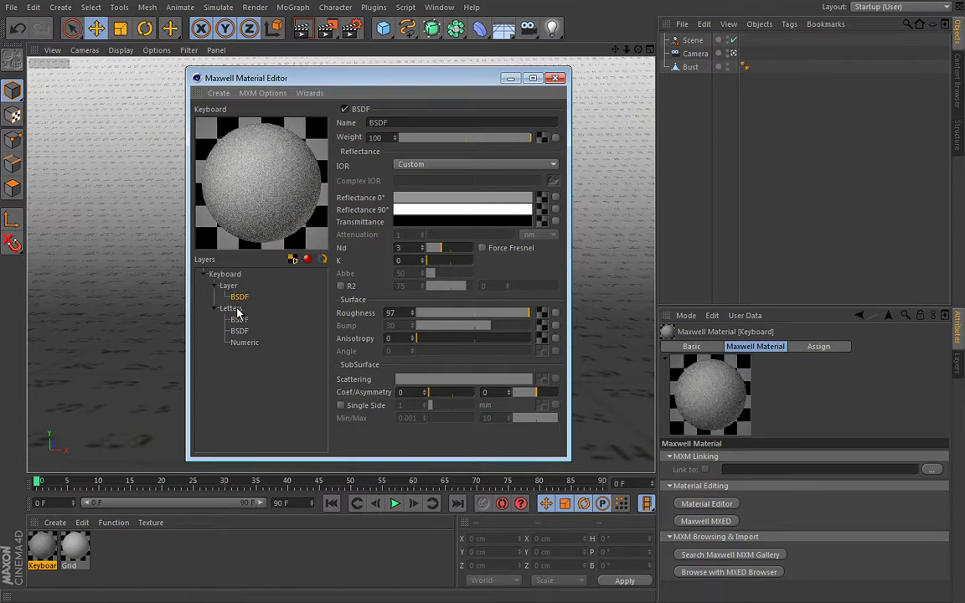
{"action": "left_click", "coordinate": [236, 309]}
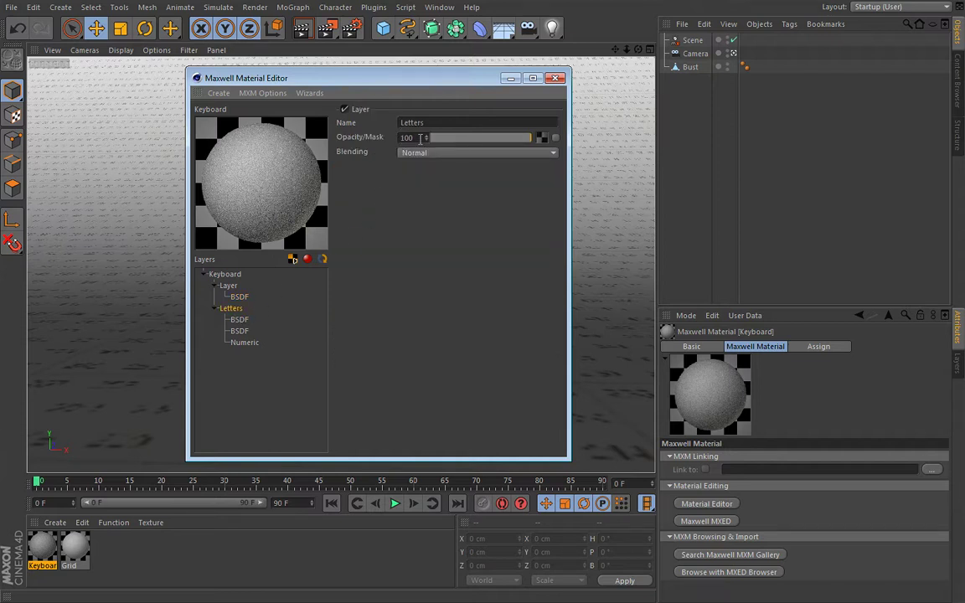
{"action": "left_click", "coordinate": [233, 287]}
{"action": "left_click", "coordinate": [408, 138]}
- Set the opacity of the Letters layer to 80
{"action": "left_click", "coordinate": [232, 308]}
{"action": "left_click", "coordinate": [407, 138]}
{"action": "type", "text": "80"}
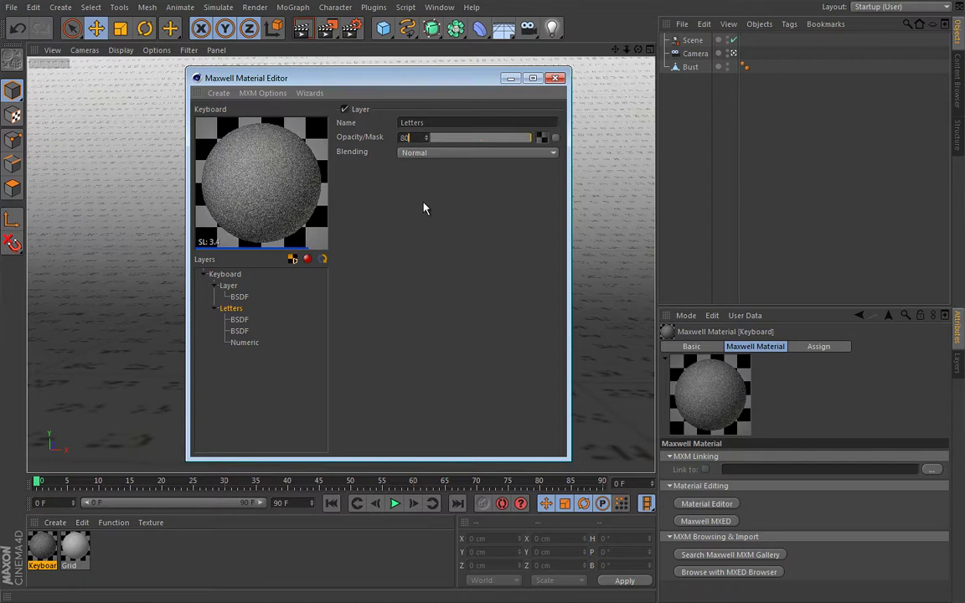
{"action": "key", "text": "Return"}
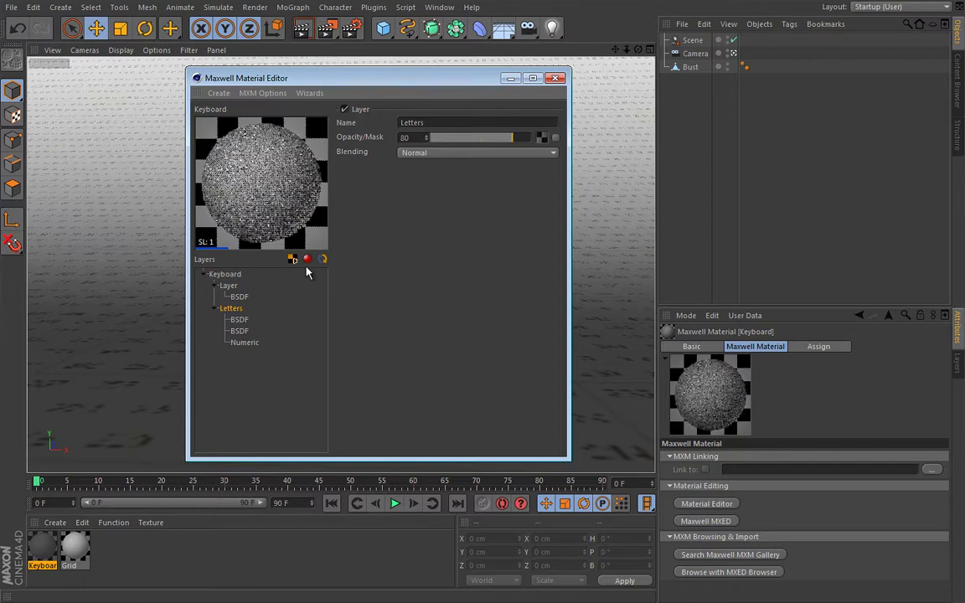
- Set the blending mode of the unnamed layer above Letters to Normal
{"action": "left_click", "coordinate": [229, 287]}
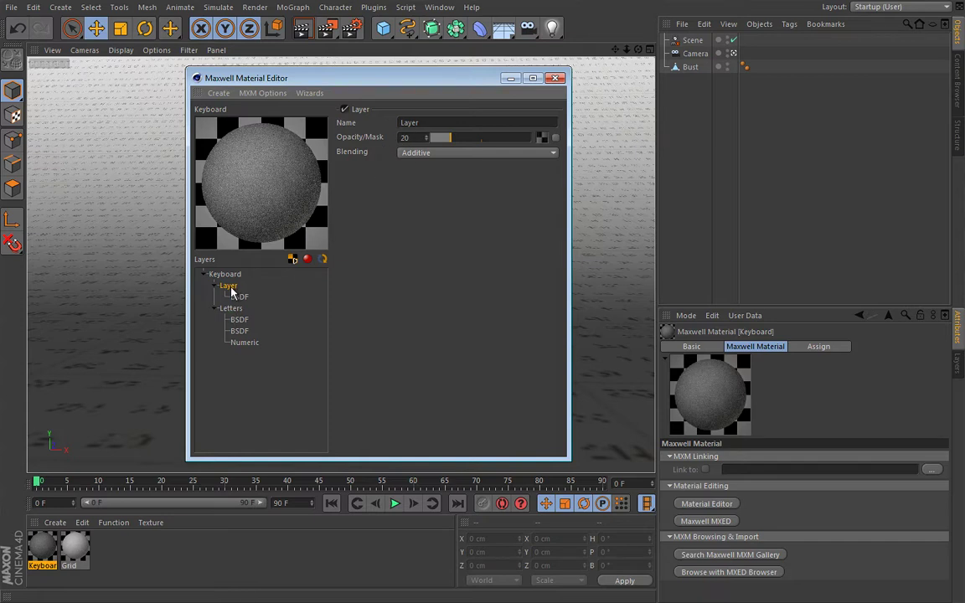
{"action": "left_click", "coordinate": [423, 153]}
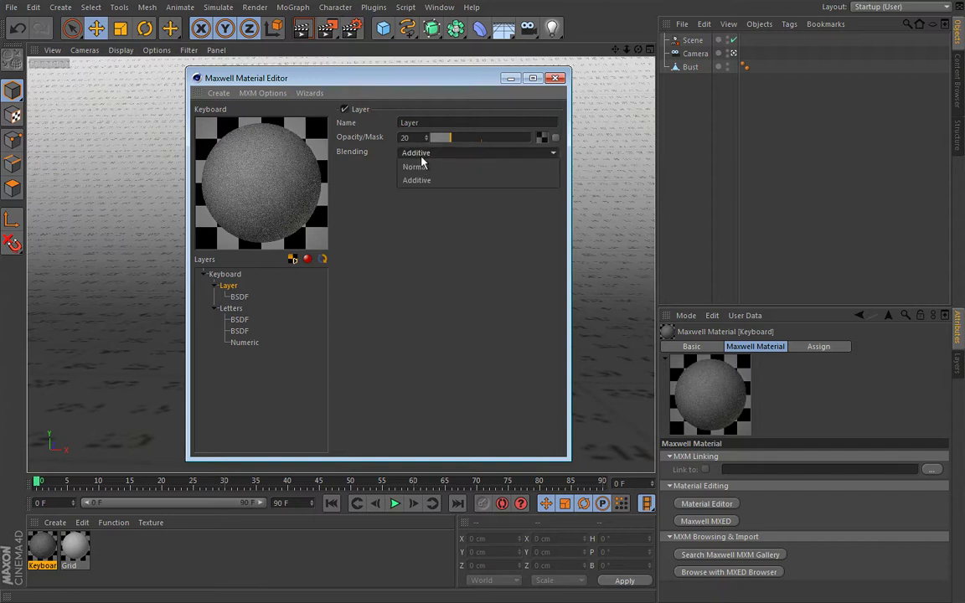
{"action": "left_click", "coordinate": [415, 168]}
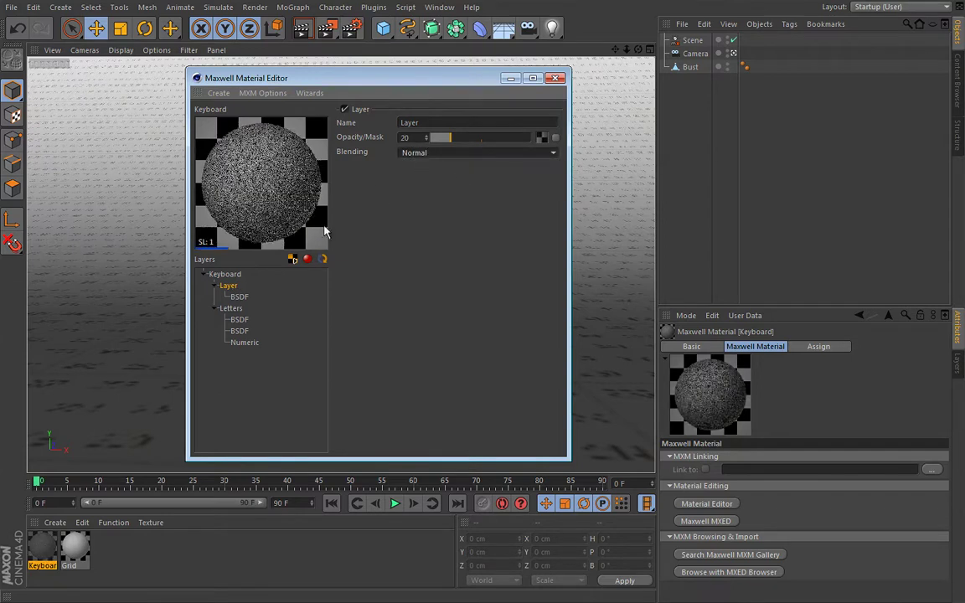
- Remove the unnamed layer above Letters, together with its BSDF, from the Keyboard material
{"action": "left_click", "coordinate": [233, 311]}
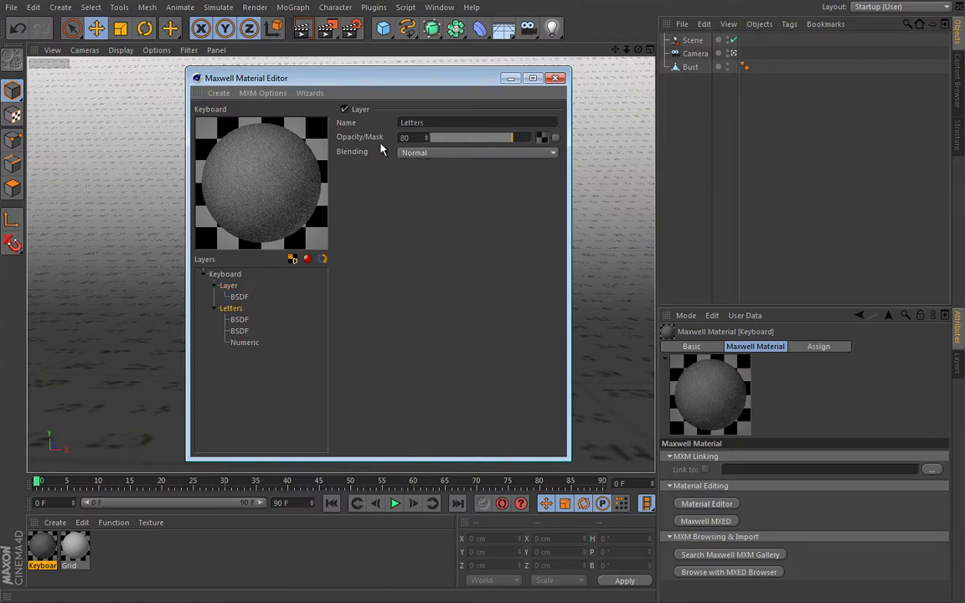
{"action": "left_click", "coordinate": [246, 286]}
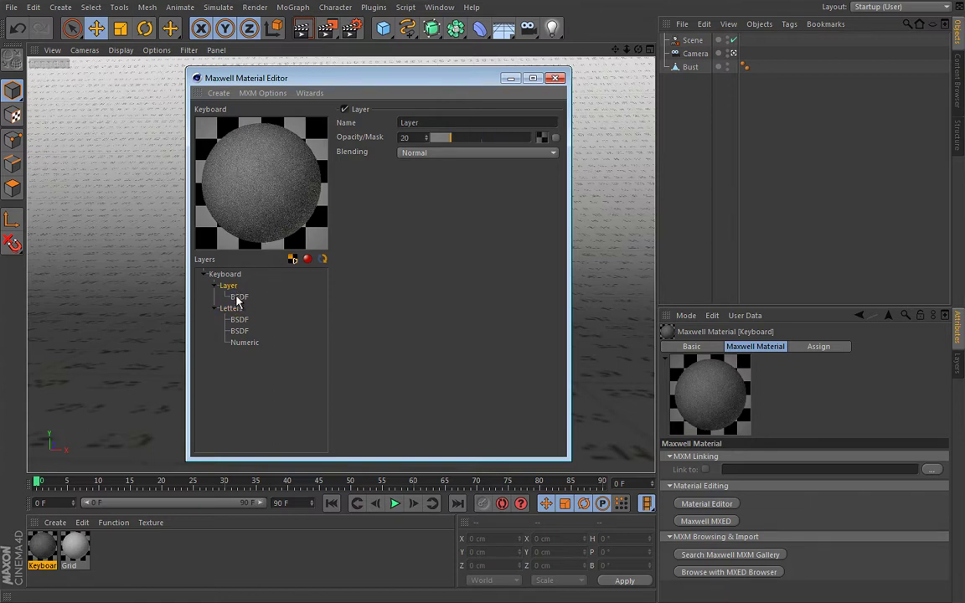
{"action": "key", "text": "Delete"}
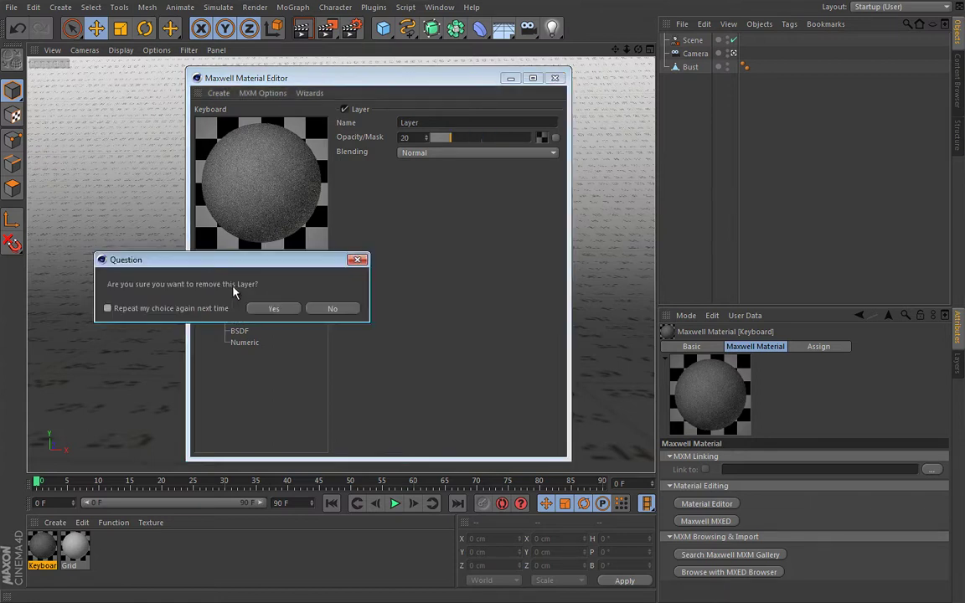
{"action": "left_click", "coordinate": [274, 308]}
- Remove the two extra BSDF components from the Letters layer, keeping only Numeric
{"action": "left_click", "coordinate": [246, 317]}
{"action": "key", "text": "Delete"}
{"action": "left_click", "coordinate": [273, 329]}
{"action": "left_click", "coordinate": [242, 297]}
{"action": "key", "text": "Delete"}
{"action": "left_click", "coordinate": [281, 314]}
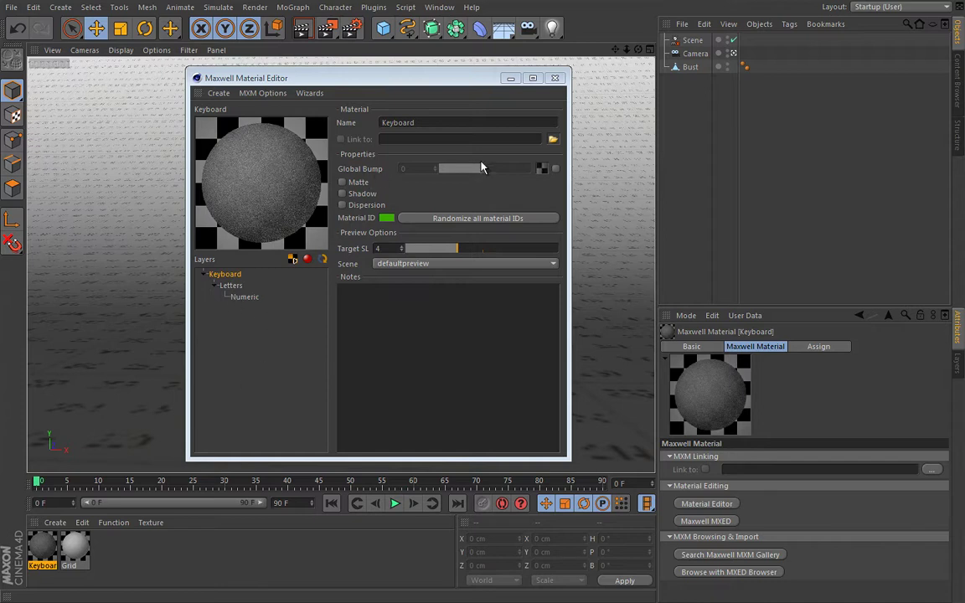
- Examine the Global Bump texture settings of the Keyboard material, including tiling, offset and normal mapping options, and close them
{"action": "left_click", "coordinate": [543, 170]}
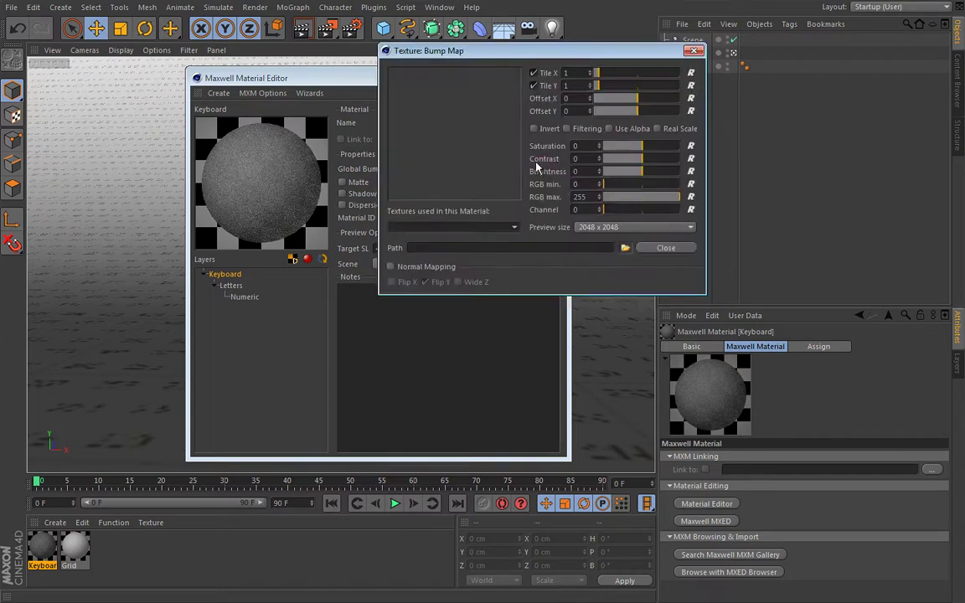
{"action": "left_click_drag", "start_coordinate": [483, 58], "coordinate": [424, 161]}
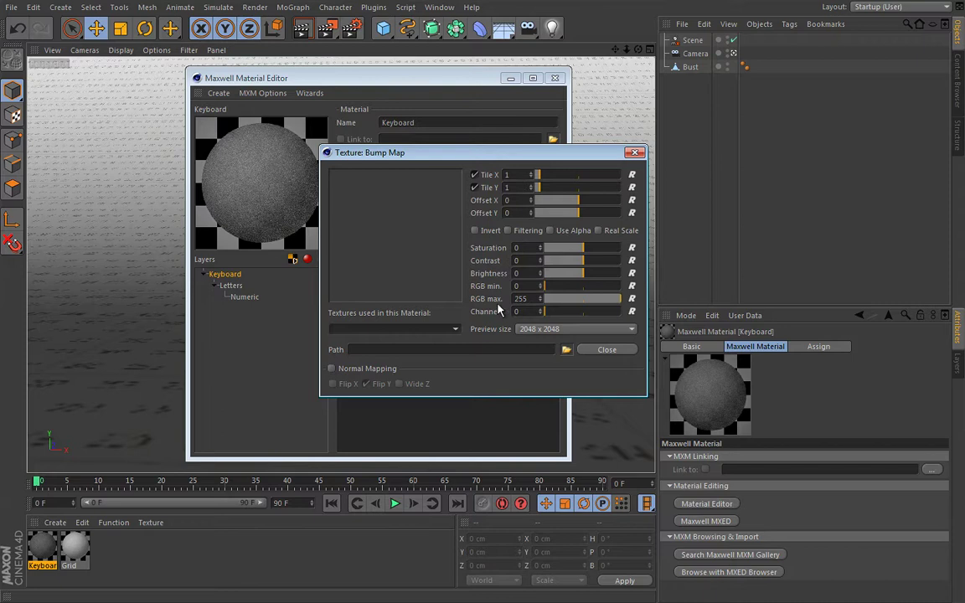
{"action": "left_click", "coordinate": [608, 351]}
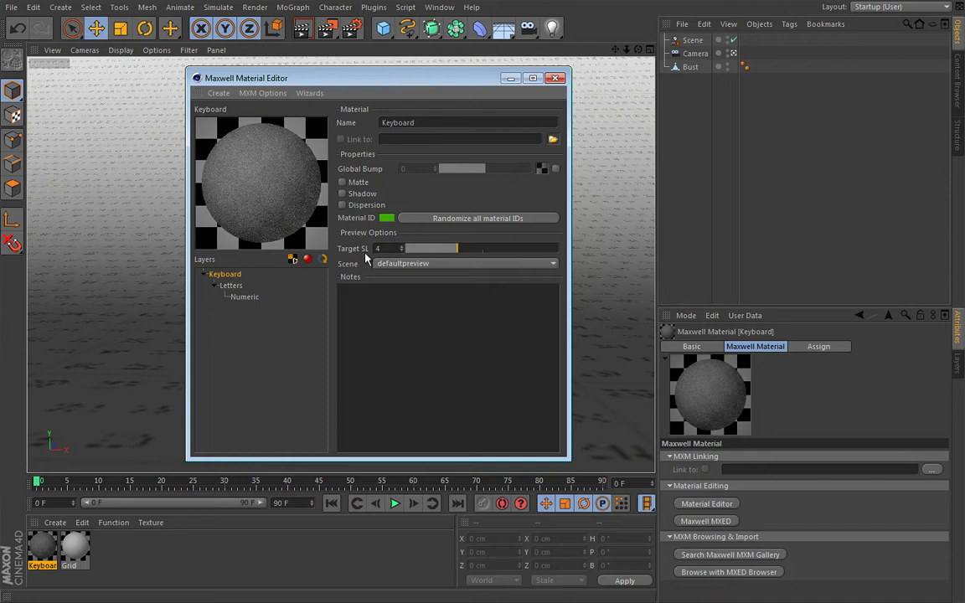
- Show the Engine settings of the Maxwell Scene object to examine its sampling level
{"action": "left_click", "coordinate": [692, 40]}
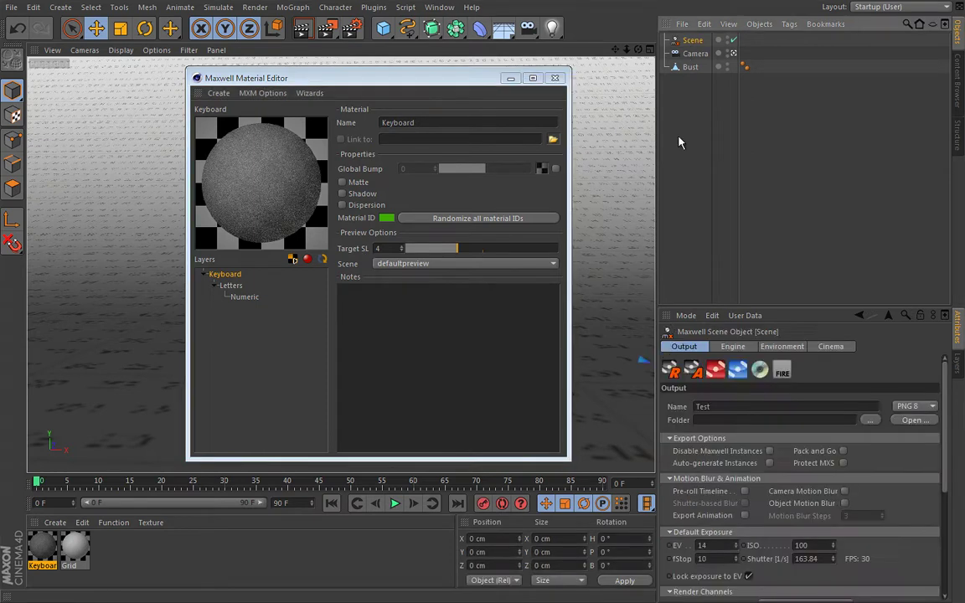
{"action": "left_click", "coordinate": [733, 346]}
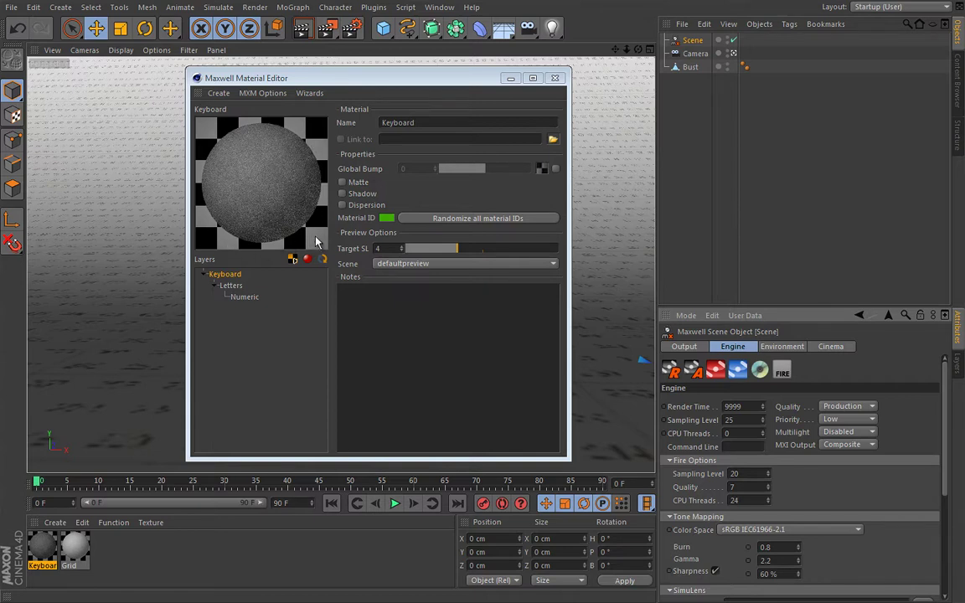
- Set the Keyboard material's preview to a target SL of 6 and the stage1 scene
{"action": "left_click_drag", "start_coordinate": [458, 251], "coordinate": [491, 250]}
{"action": "left_click", "coordinate": [530, 265]}
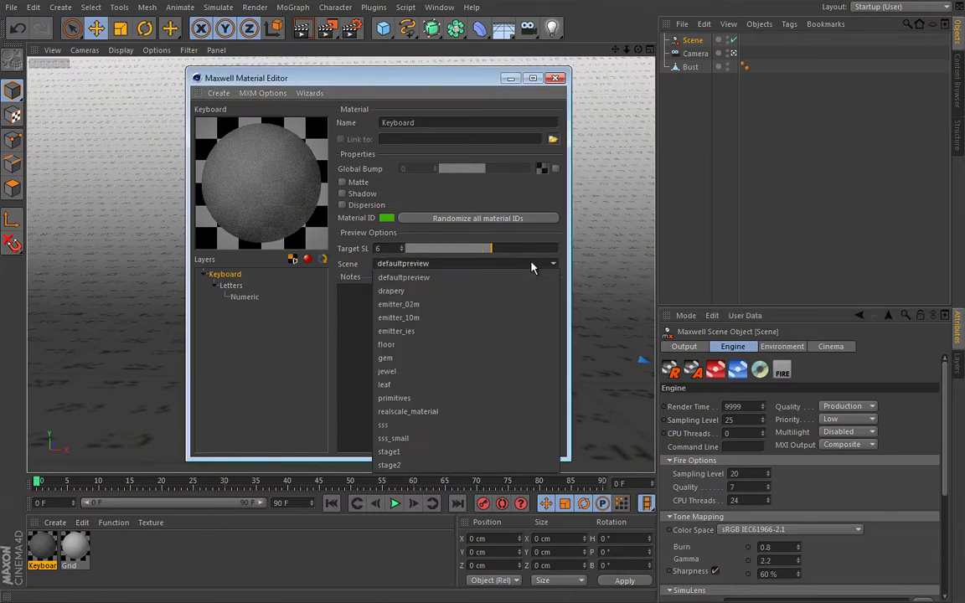
{"action": "left_click", "coordinate": [398, 453]}
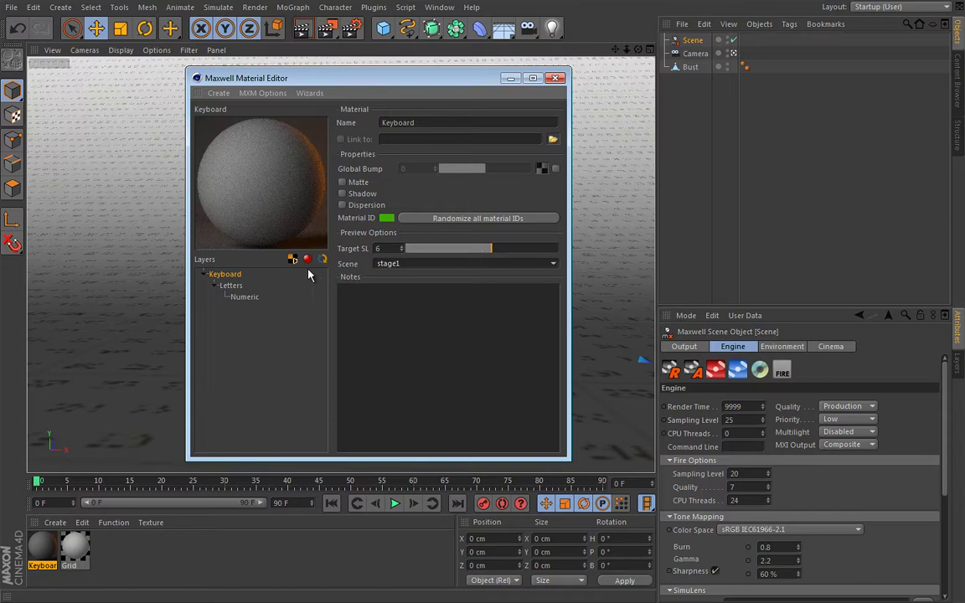
- Create a new Maxwell material, delete the Keyboard material and show the new material's global properties
{"action": "left_click", "coordinate": [216, 94]}
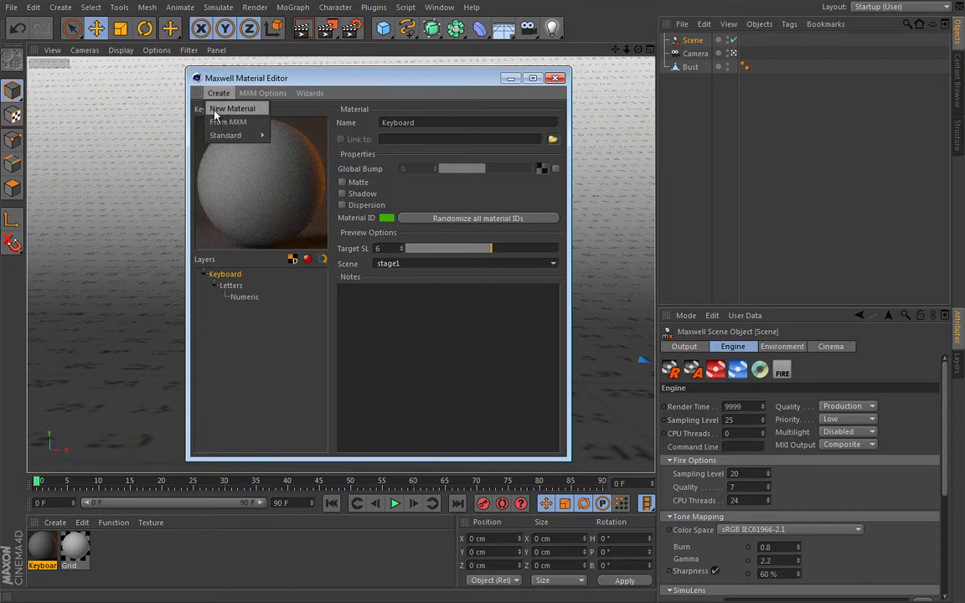
{"action": "left_click", "coordinate": [237, 109]}
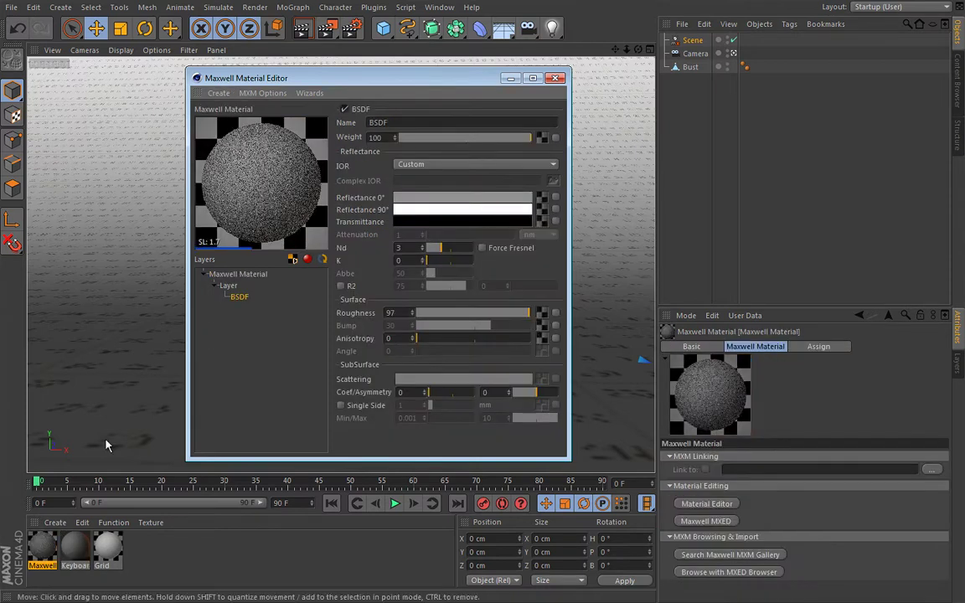
{"action": "left_click", "coordinate": [81, 567]}
{"action": "key", "text": "Delete"}
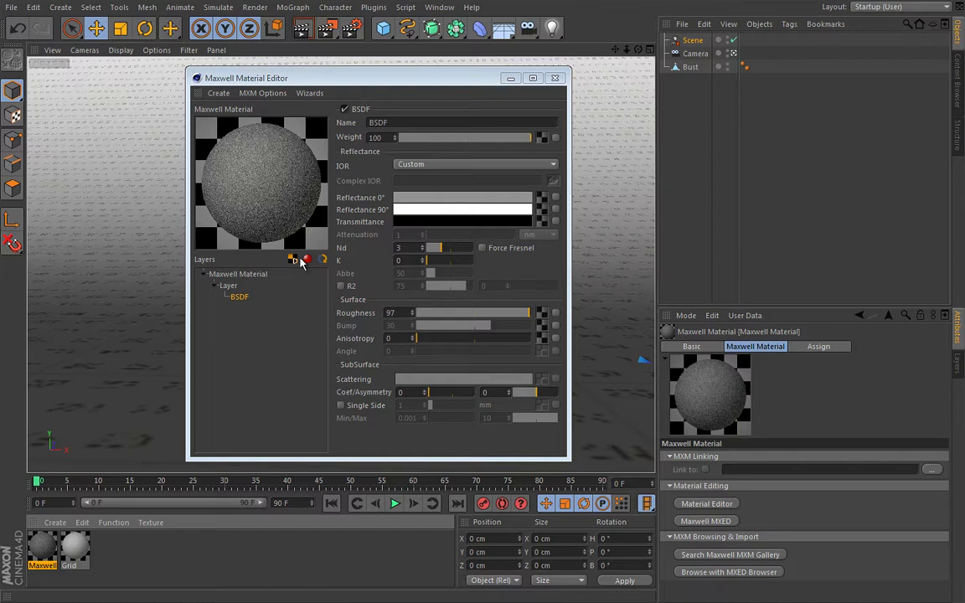
{"action": "left_click", "coordinate": [238, 274]}
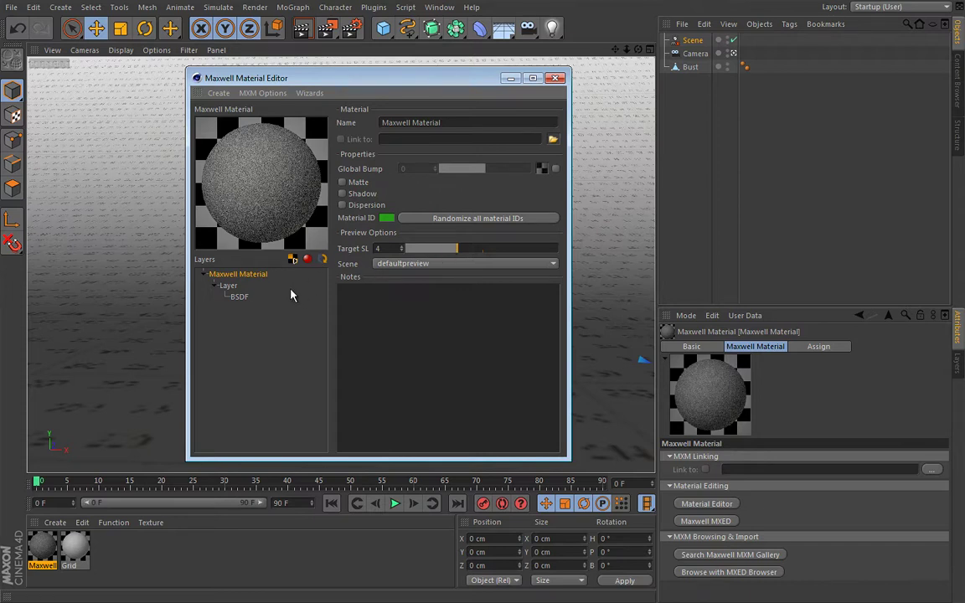
- Set the default preview scene for Maxwell materials to stage1 in the program's Maxwell preferences
{"action": "left_click", "coordinate": [33, 6]}
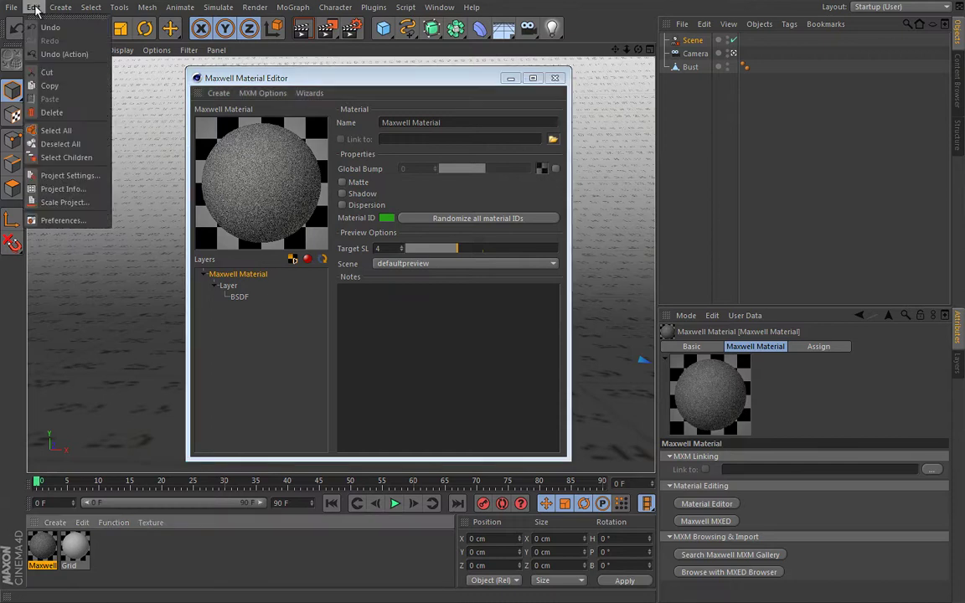
{"action": "left_click", "coordinate": [64, 203]}
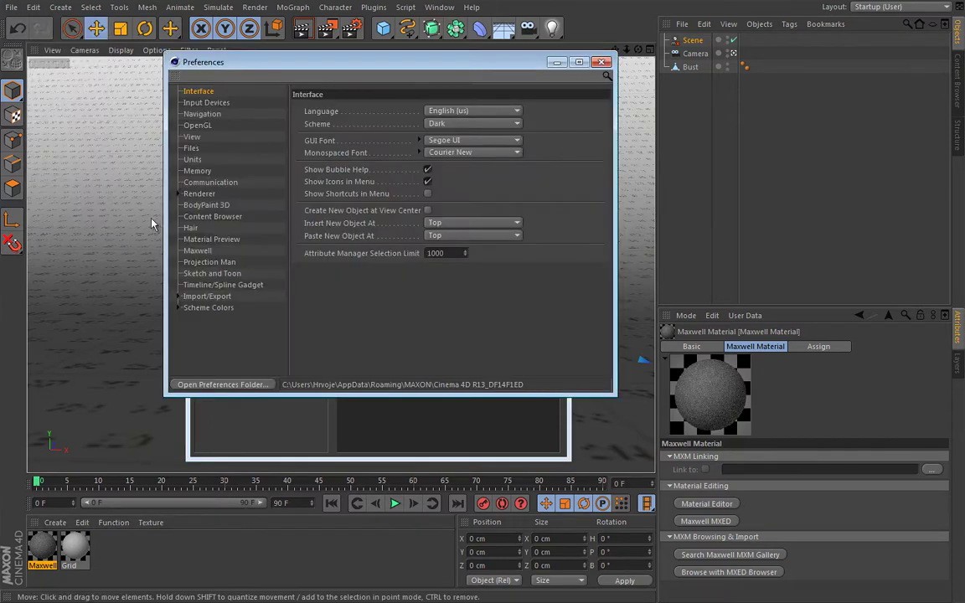
{"action": "left_click", "coordinate": [201, 250]}
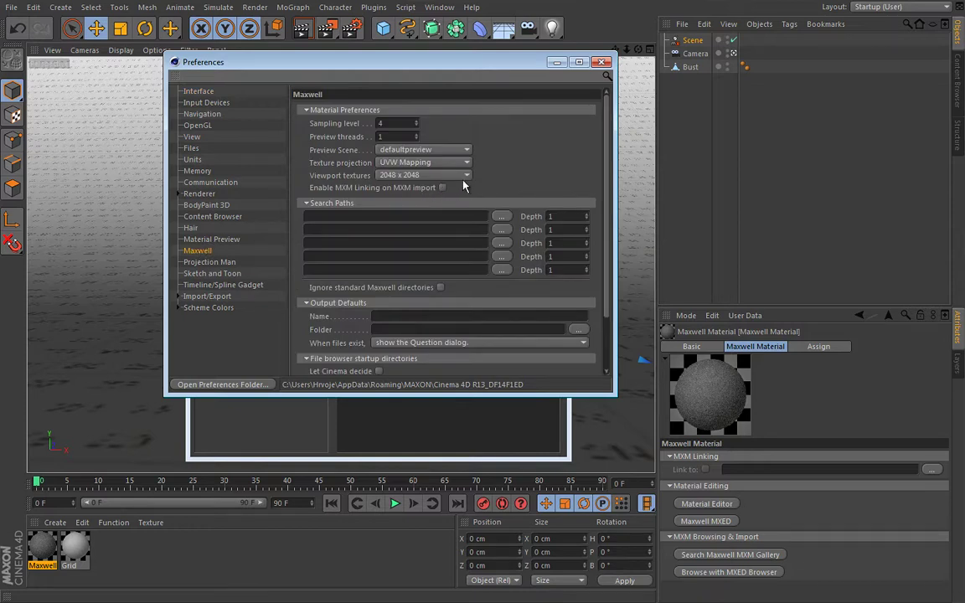
{"action": "left_click", "coordinate": [429, 150]}
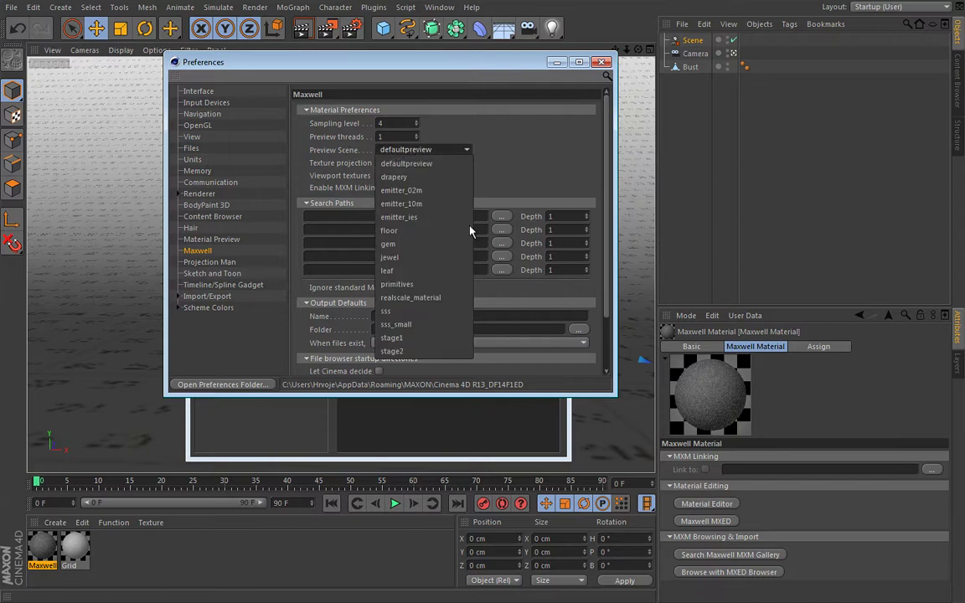
{"action": "left_click", "coordinate": [415, 338]}
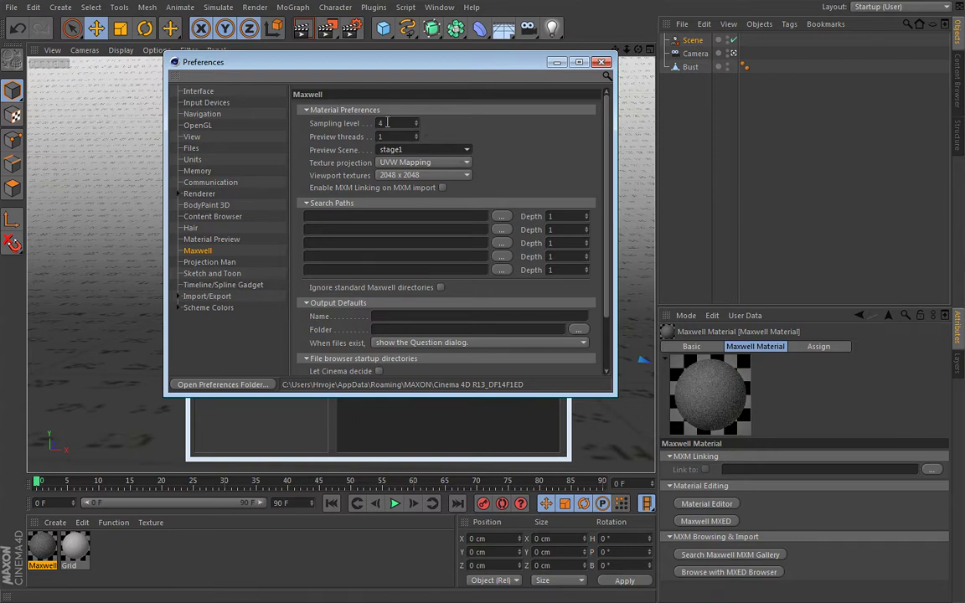
- Set the default preview sampling level to 6 and the preview threads to 24, and close the preferences
{"action": "left_click_drag", "start_coordinate": [416, 123], "coordinate": [460, 131]}
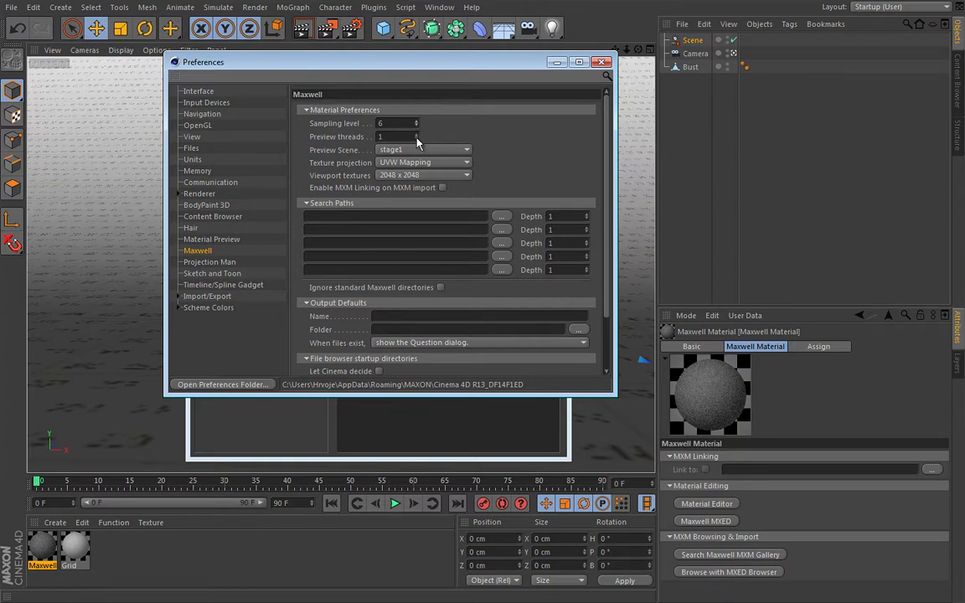
{"action": "left_click_drag", "start_coordinate": [417, 141], "coordinate": [421, 128]}
{"action": "scroll", "coordinate": [607, 137], "scroll_direction": "down", "scroll_amount": 3}
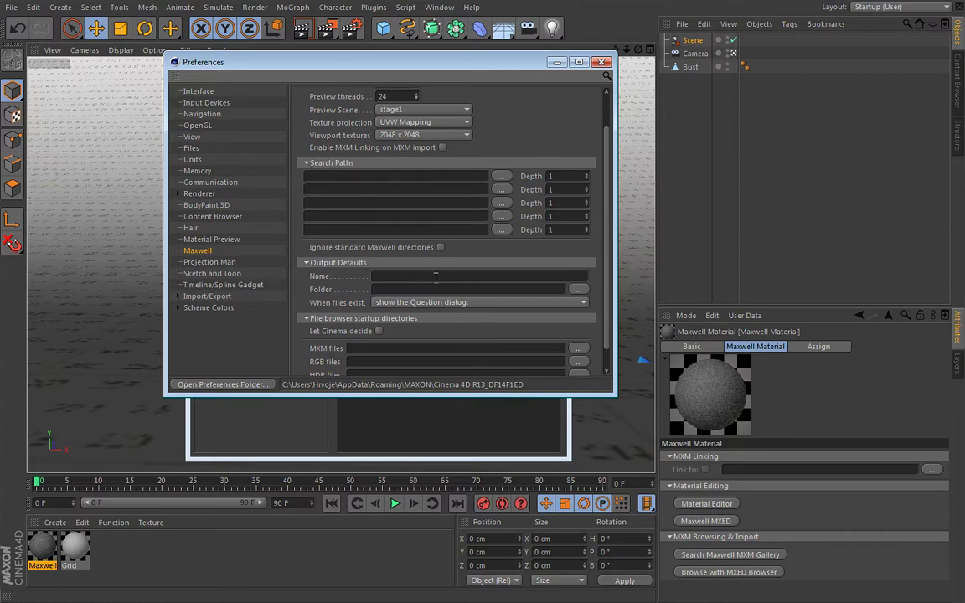
{"action": "scroll", "coordinate": [605, 222], "scroll_direction": "down", "scroll_amount": 1}
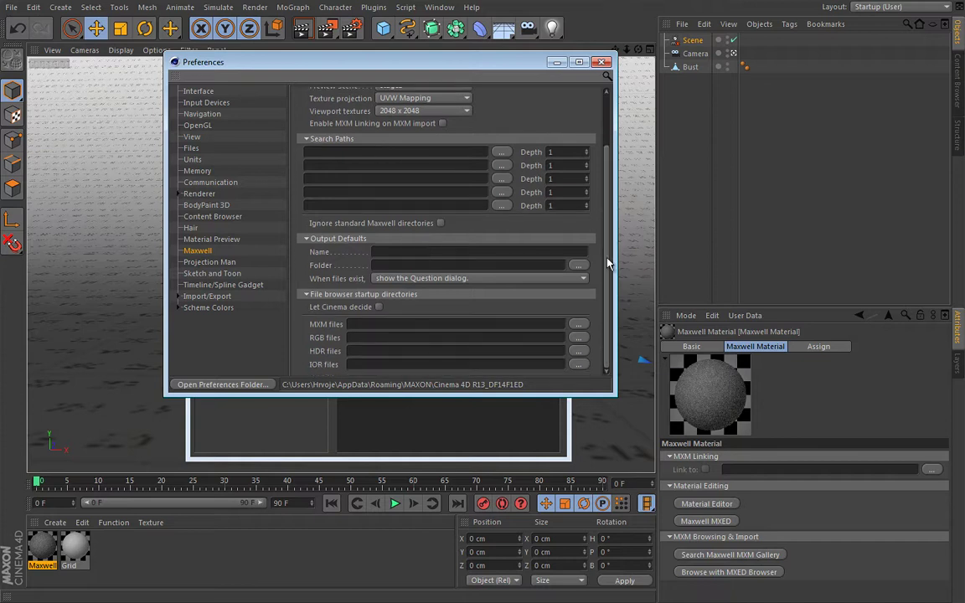
{"action": "left_click", "coordinate": [602, 63]}
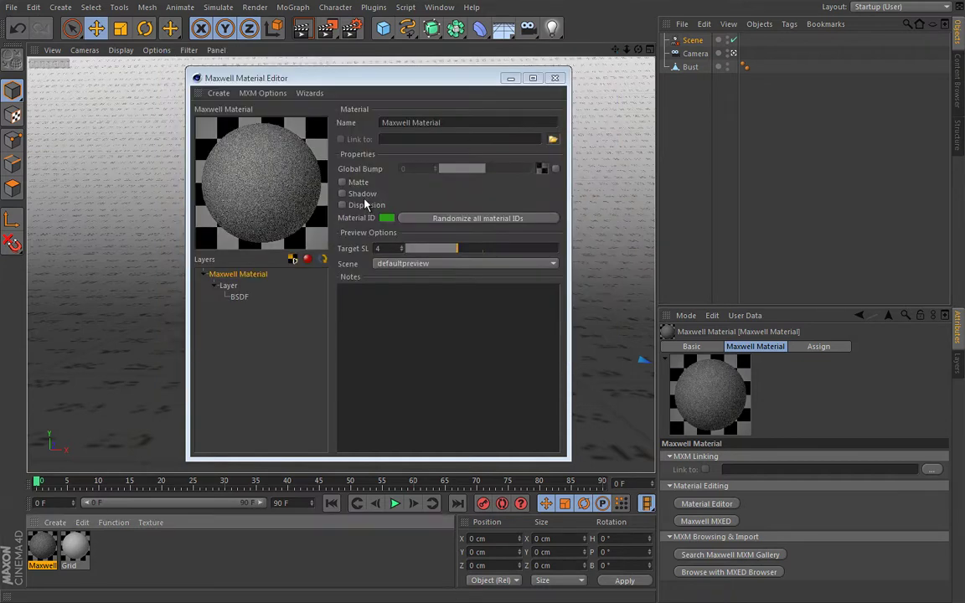
- Create another new Maxwell material and show its global properties to check the default preview options
{"action": "left_click", "coordinate": [216, 94]}
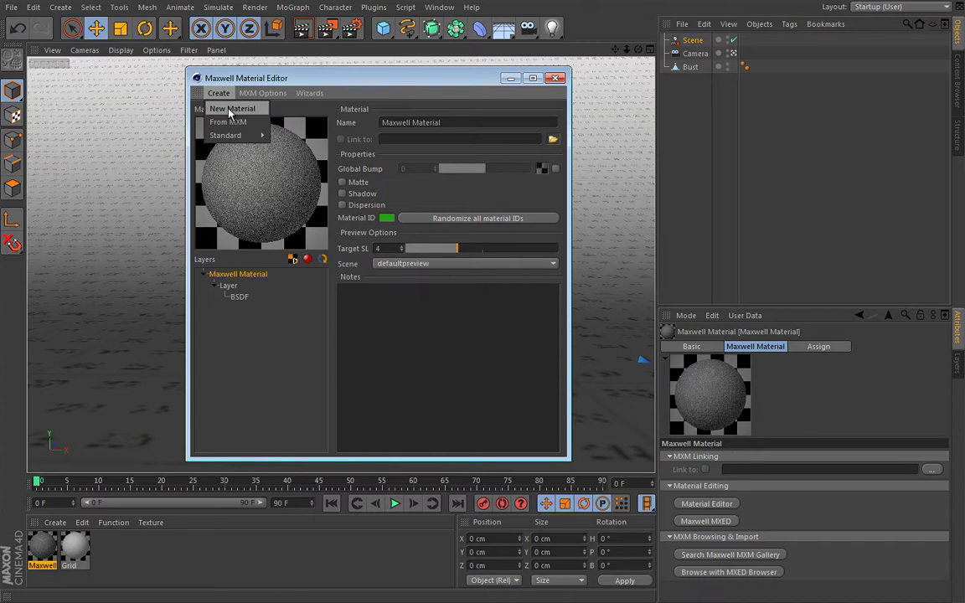
{"action": "left_click", "coordinate": [229, 110]}
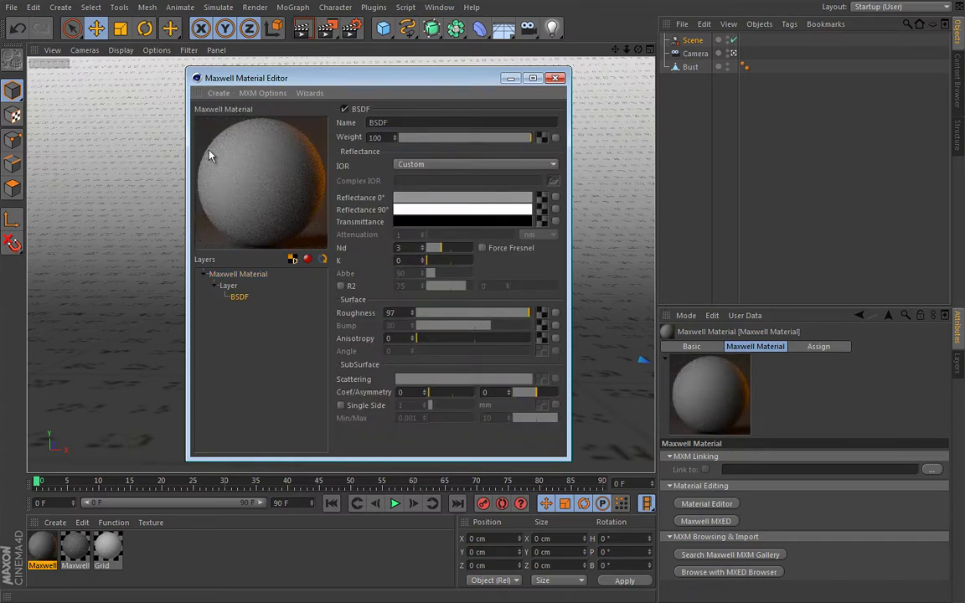
{"action": "left_click", "coordinate": [234, 274]}
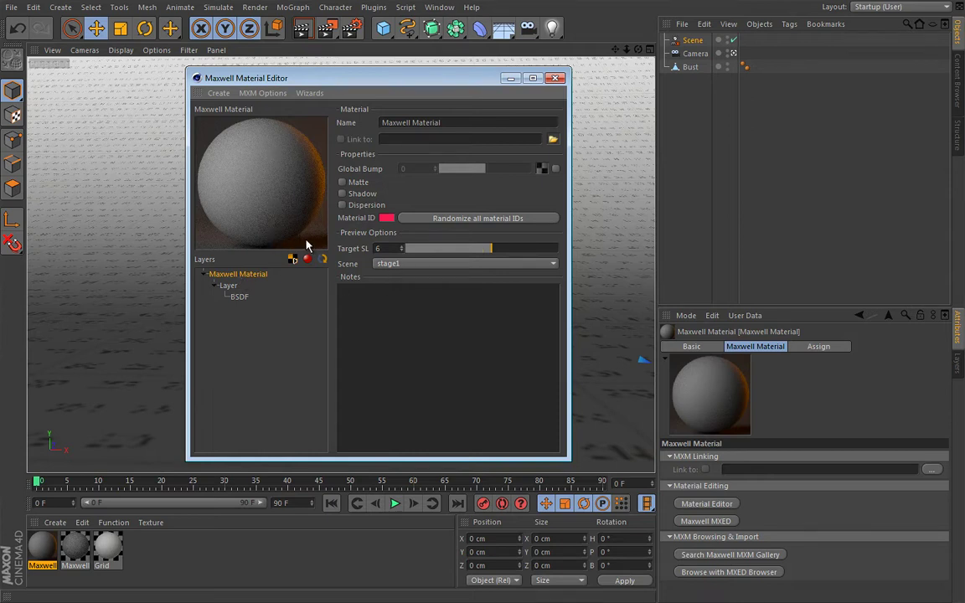
- Set the default preview sampling level to 7 in the Maxwell preferences and close them
{"action": "left_click", "coordinate": [34, 8]}
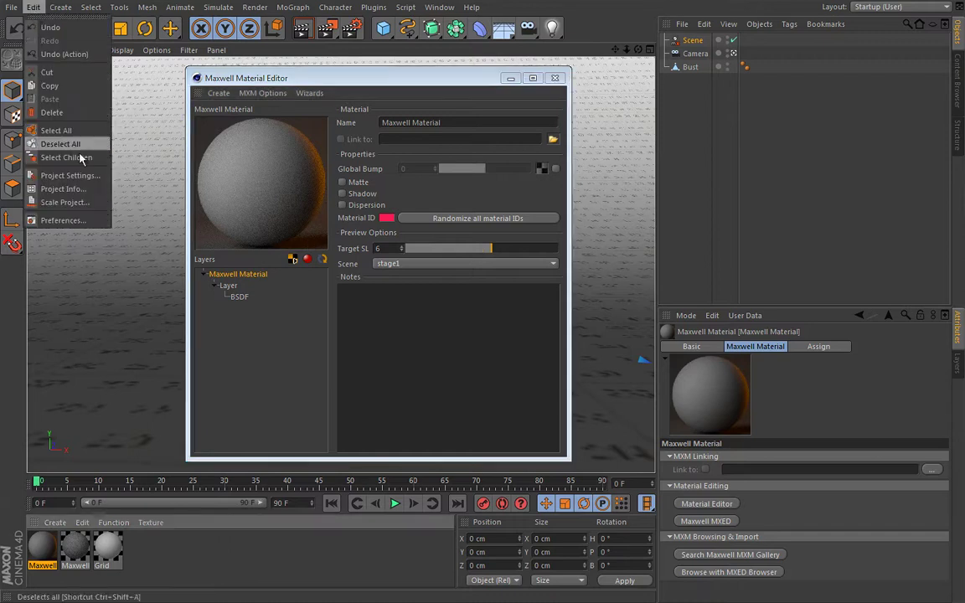
{"action": "left_click", "coordinate": [63, 220]}
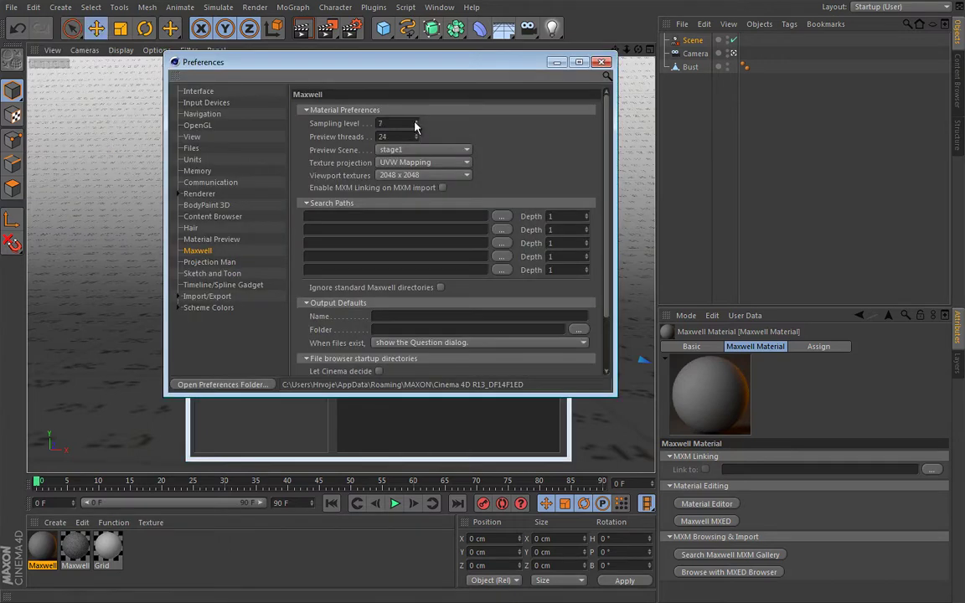
{"action": "left_click", "coordinate": [603, 62]}
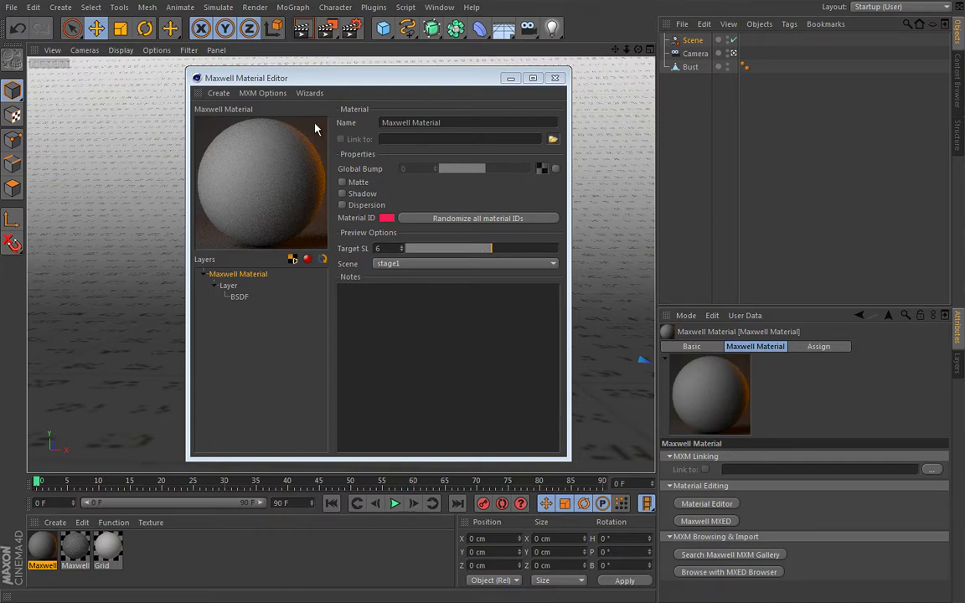
- Start the Plastic wizard and set its color to orange (R 255, G 170, B 0) with a roughness of 1 %
{"action": "left_click", "coordinate": [310, 93]}
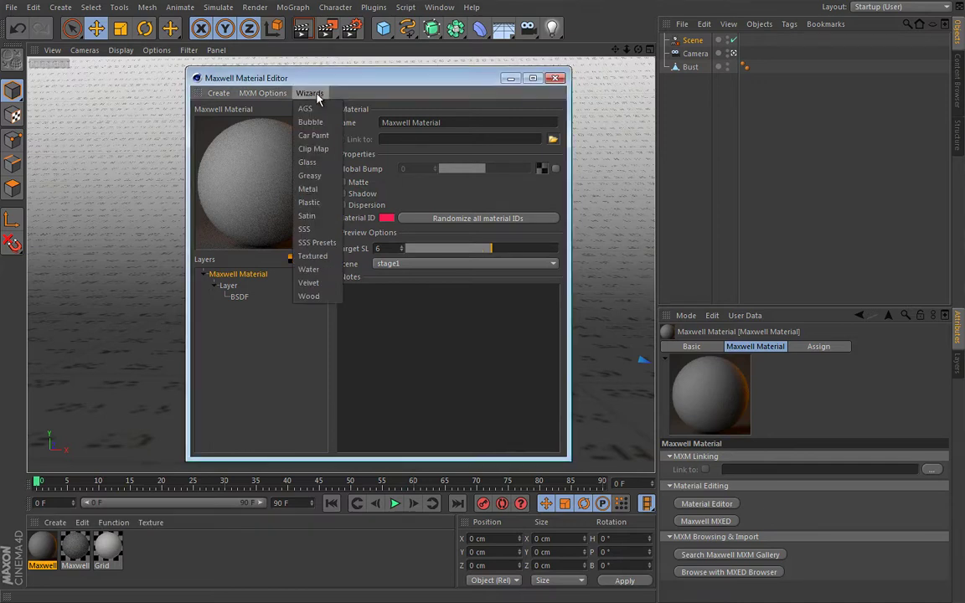
{"action": "left_click", "coordinate": [316, 203]}
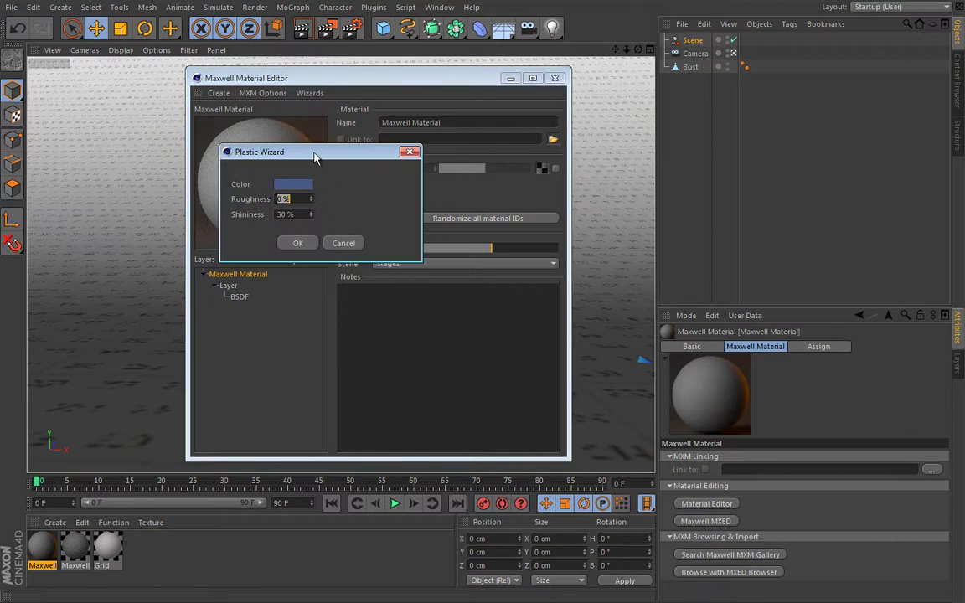
{"action": "left_click_drag", "start_coordinate": [318, 157], "coordinate": [374, 256]}
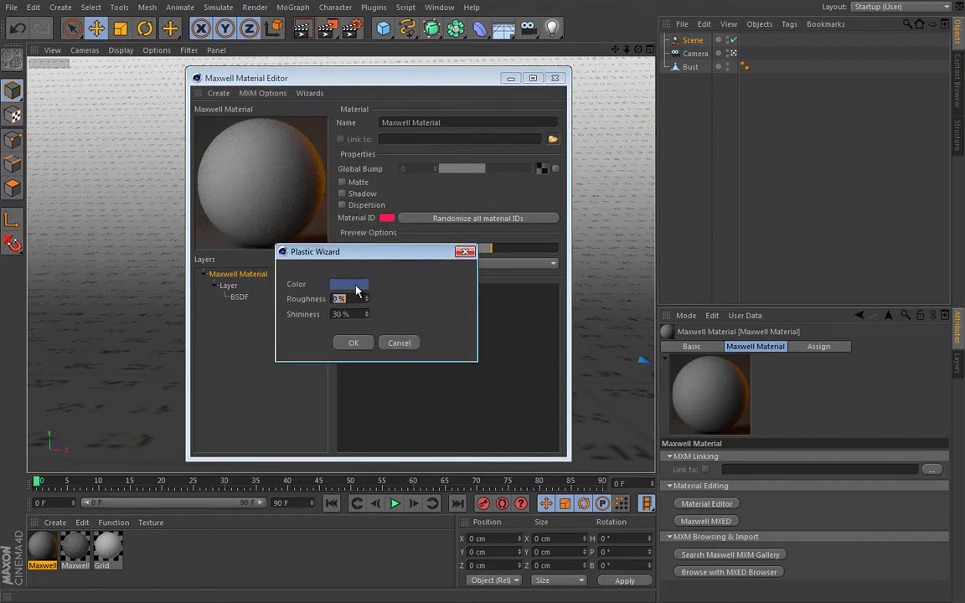
{"action": "left_click", "coordinate": [356, 286]}
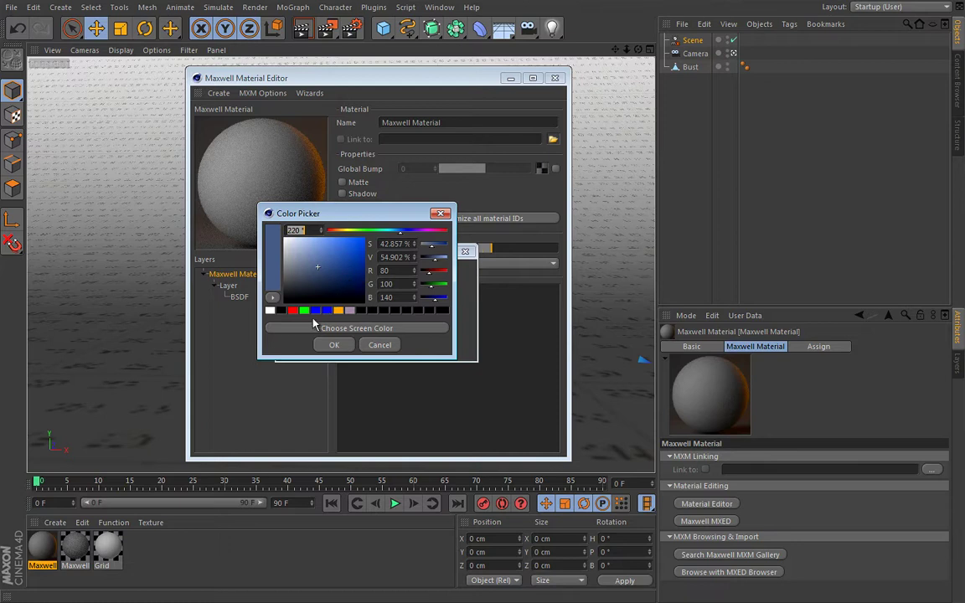
{"action": "left_click", "coordinate": [338, 310]}
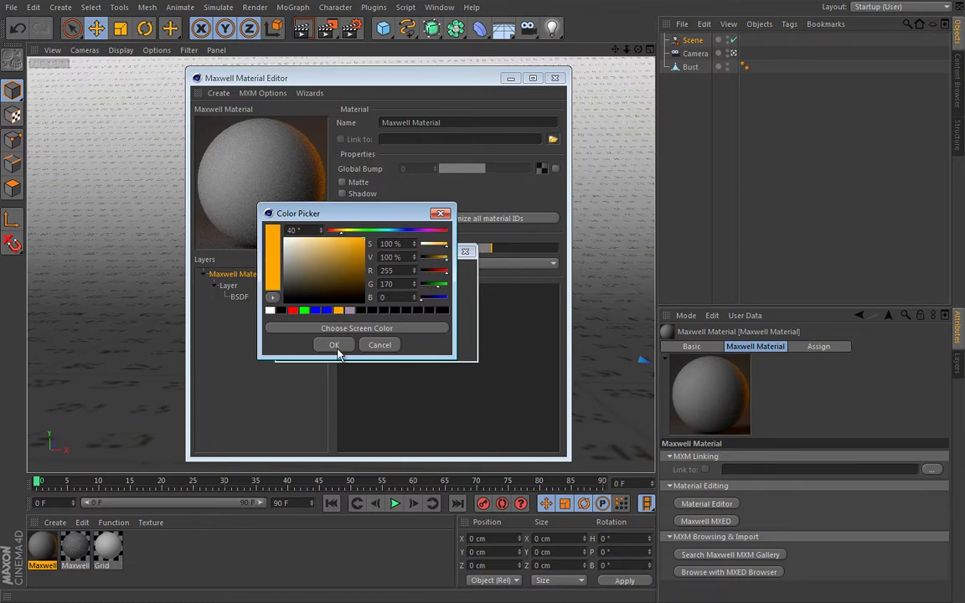
{"action": "left_click", "coordinate": [335, 346]}
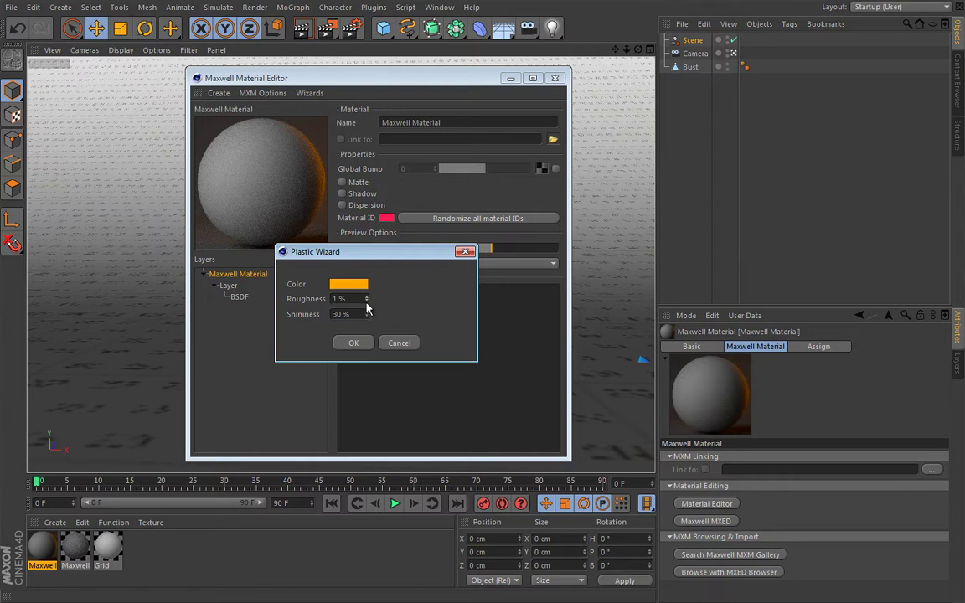
- Finish the Plastic wizard by creating a new material, and delete the two older plain Maxwell materials
{"action": "left_click", "coordinate": [353, 344]}
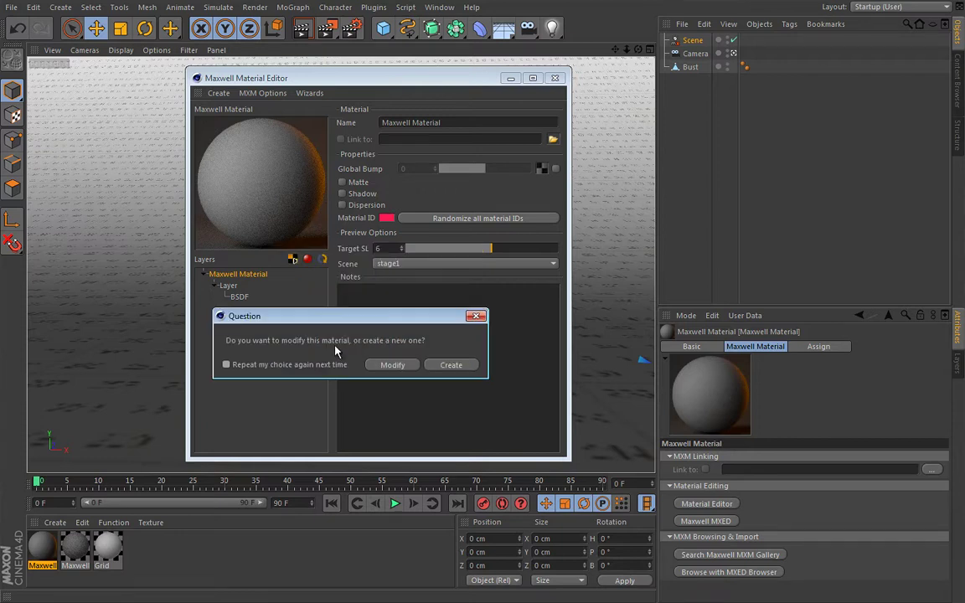
{"action": "left_click", "coordinate": [453, 365]}
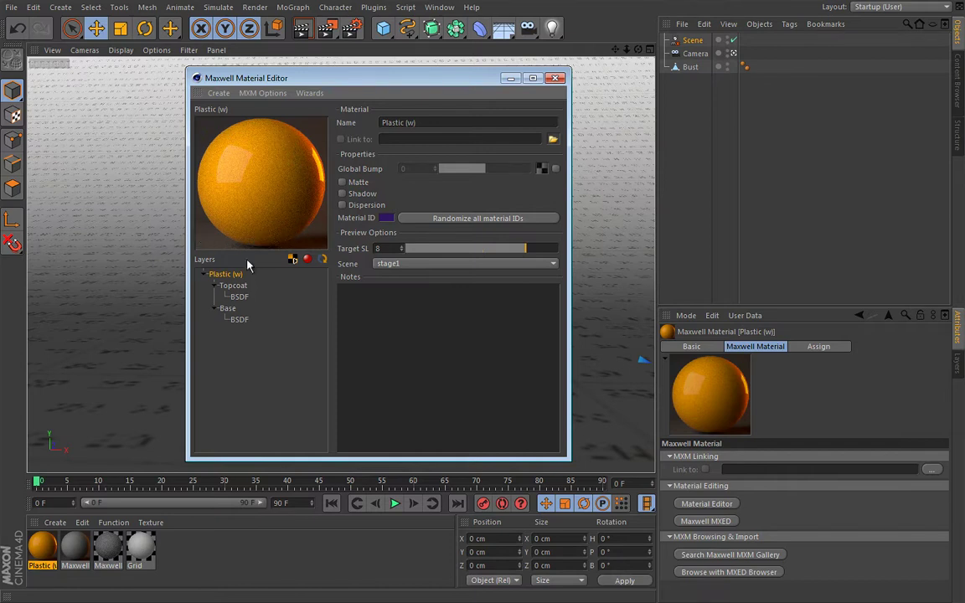
{"action": "left_click_drag", "start_coordinate": [127, 545], "coordinate": [83, 552]}
{"action": "key", "text": "Delete"}
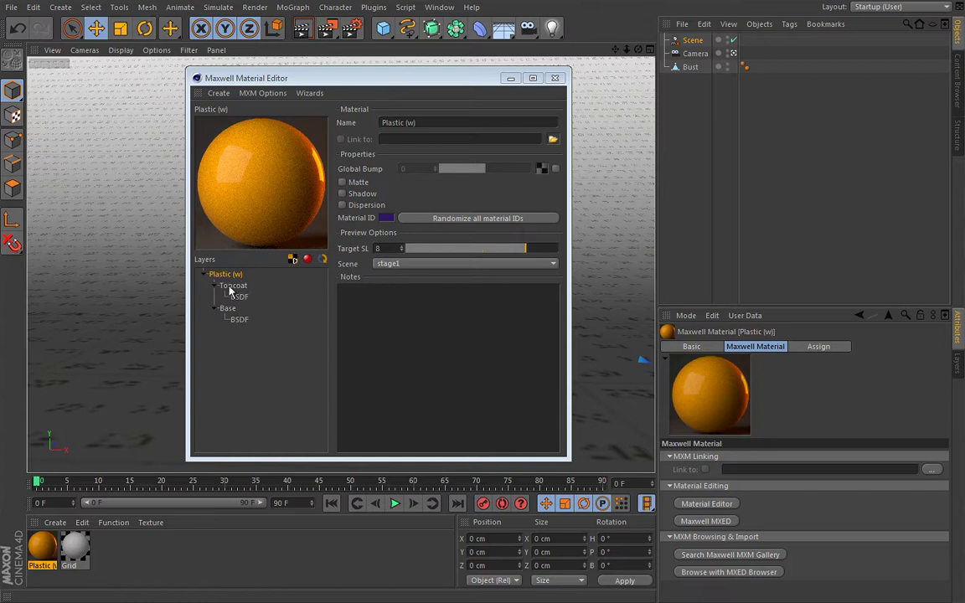
- Examine the blending of the plastic material's Base and Topcoat layers, and the reflectance, Nd and roughness settings of their BSDFs
{"action": "left_click", "coordinate": [230, 313]}
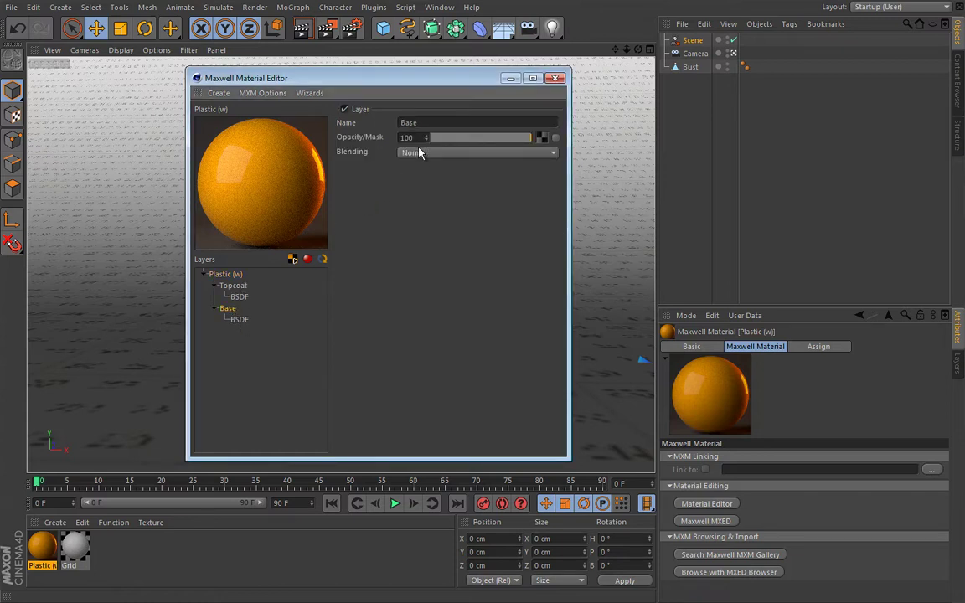
{"action": "left_click", "coordinate": [233, 285]}
{"action": "left_click", "coordinate": [228, 309]}
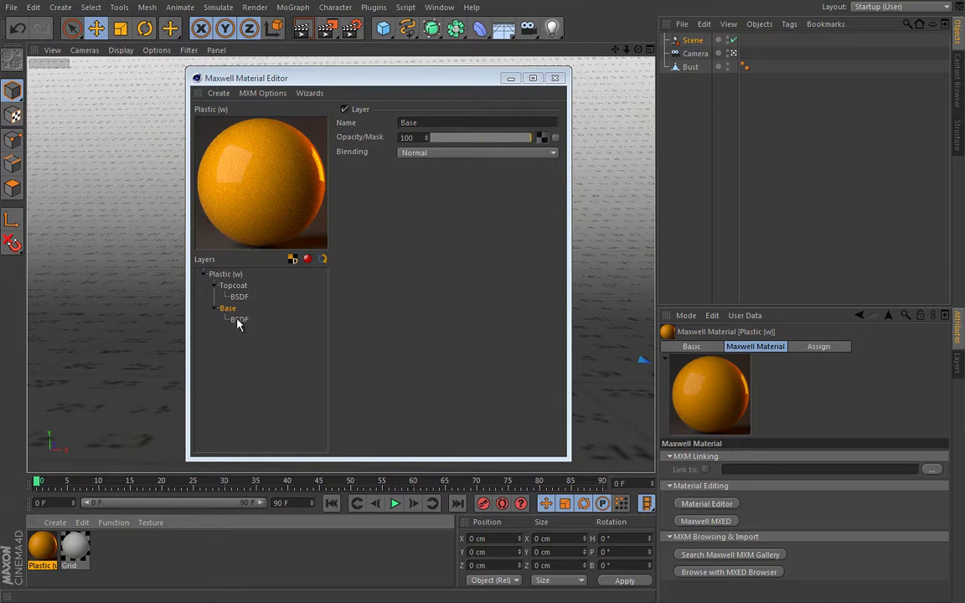
{"action": "left_click", "coordinate": [239, 321]}
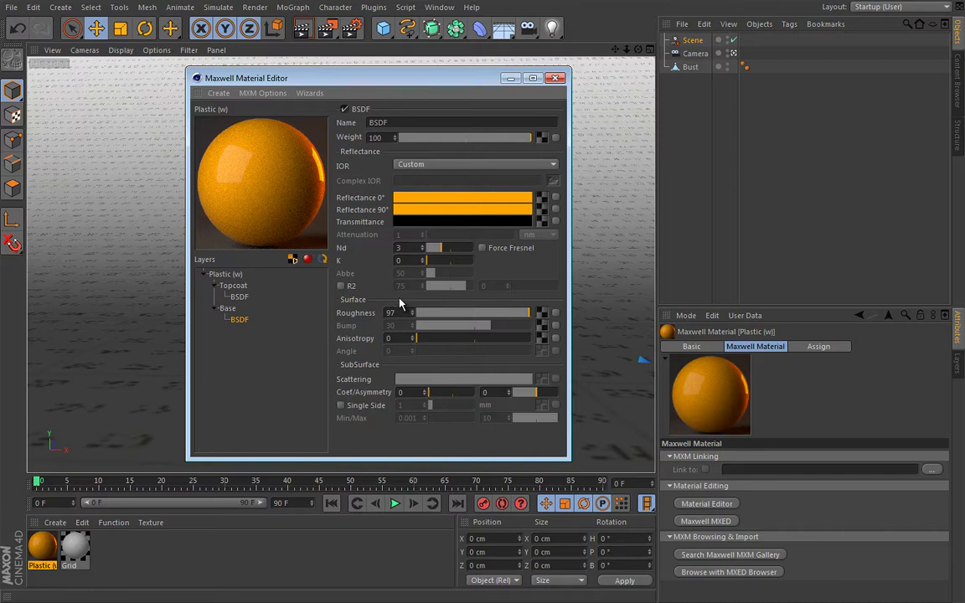
{"action": "left_click", "coordinate": [231, 286]}
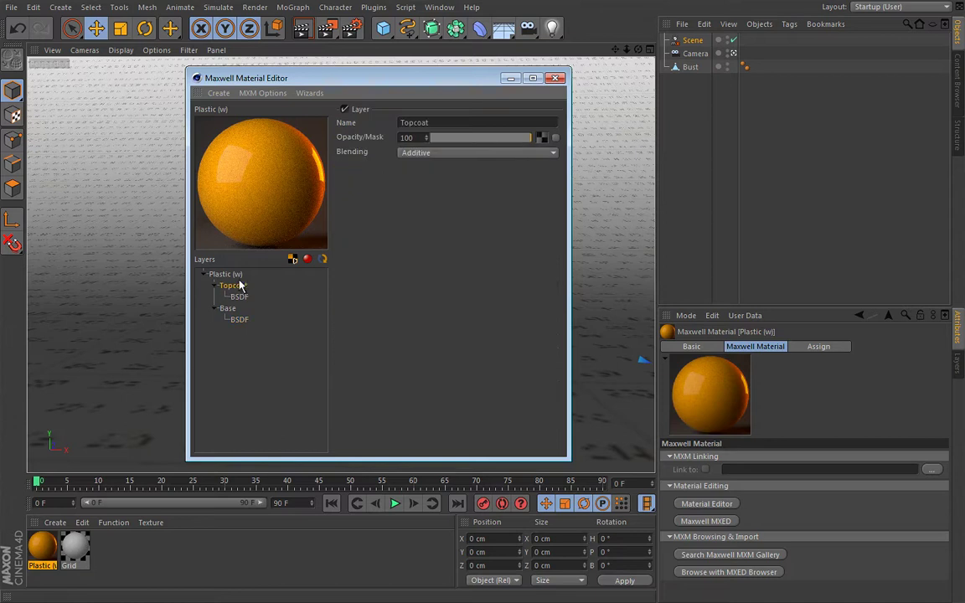
{"action": "left_click", "coordinate": [241, 298]}
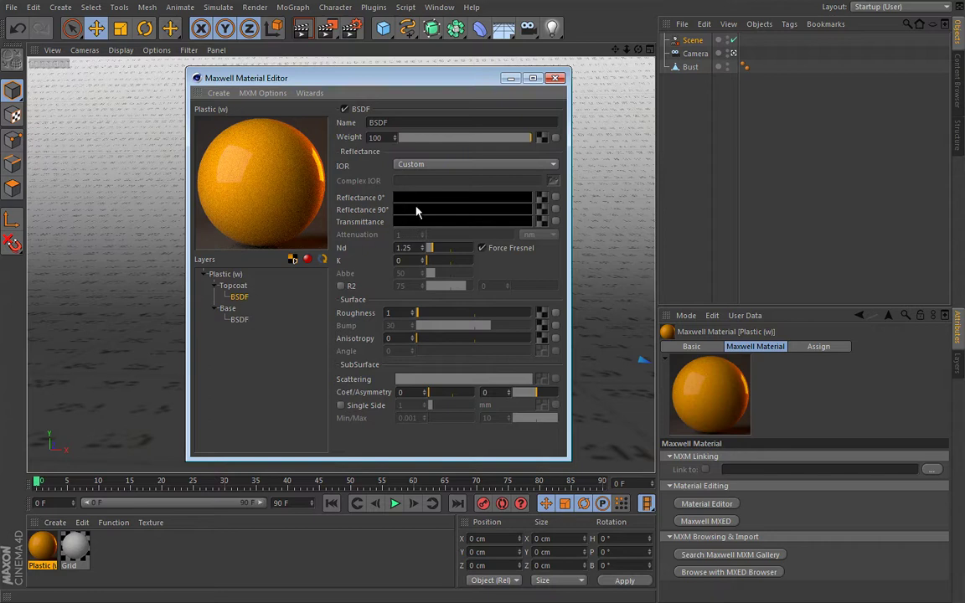
{"action": "left_click", "coordinate": [240, 319]}
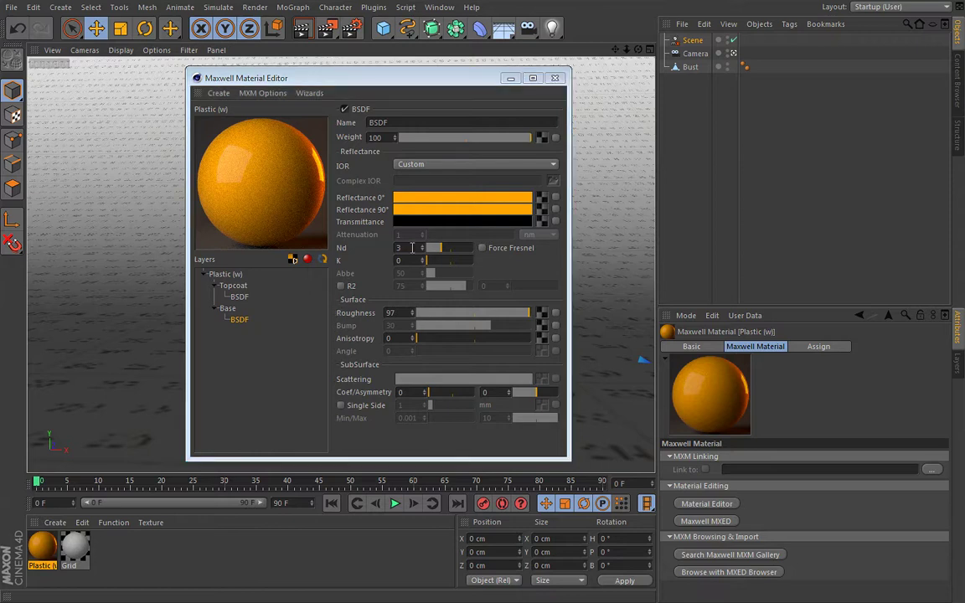
- Close the material editor and apply the orange plastic material to the bust
{"action": "left_click", "coordinate": [558, 79]}
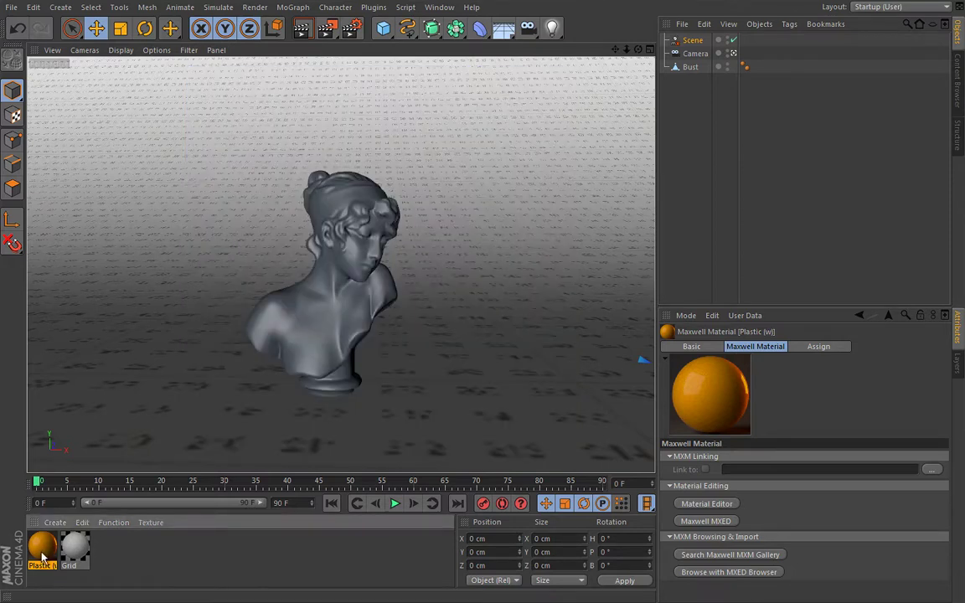
{"action": "left_click_drag", "start_coordinate": [306, 310], "coordinate": [343, 297]}
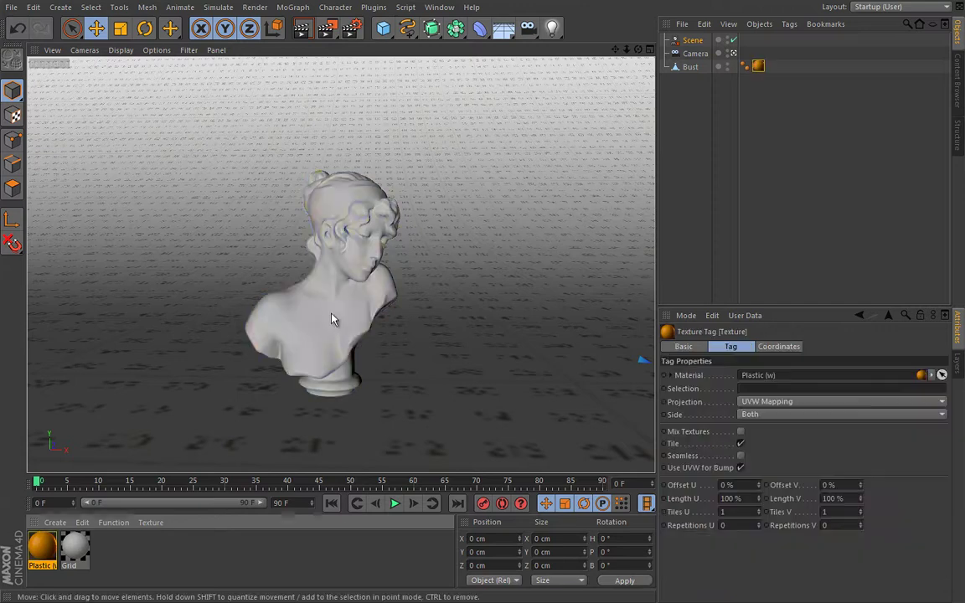
- Start a Maxwell Fire preview from the Scene object's engine settings, and move and enlarge the preview window over the viewport
{"action": "left_click", "coordinate": [693, 40]}
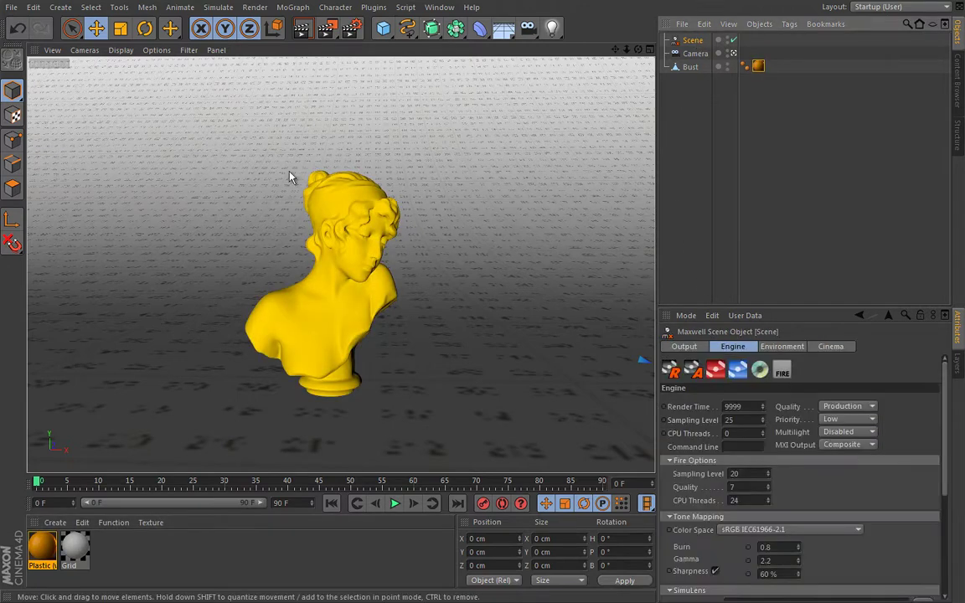
{"action": "left_click", "coordinate": [784, 373]}
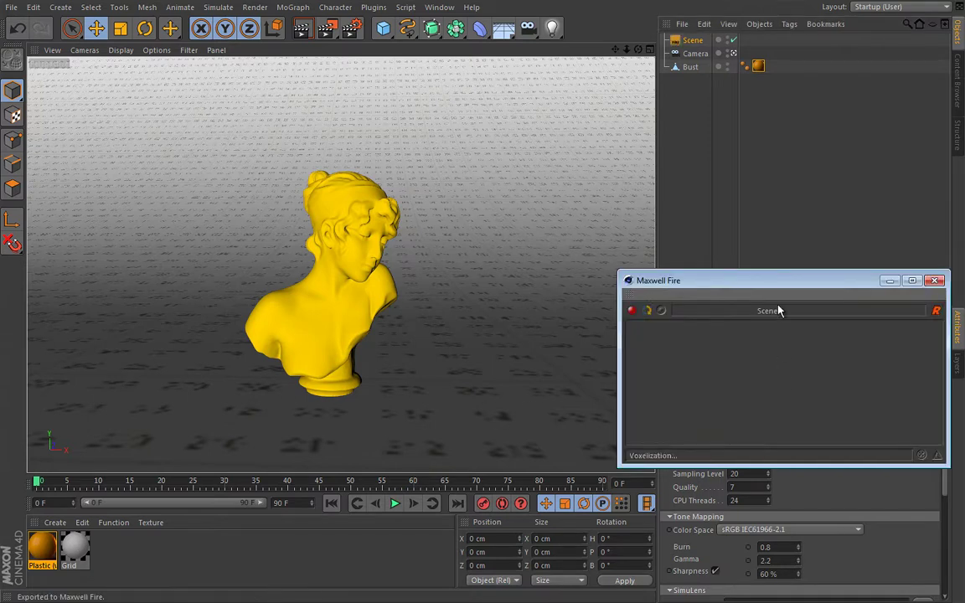
{"action": "left_click_drag", "start_coordinate": [757, 280], "coordinate": [411, 143]}
{"action": "left_click_drag", "start_coordinate": [594, 320], "coordinate": [698, 467]}
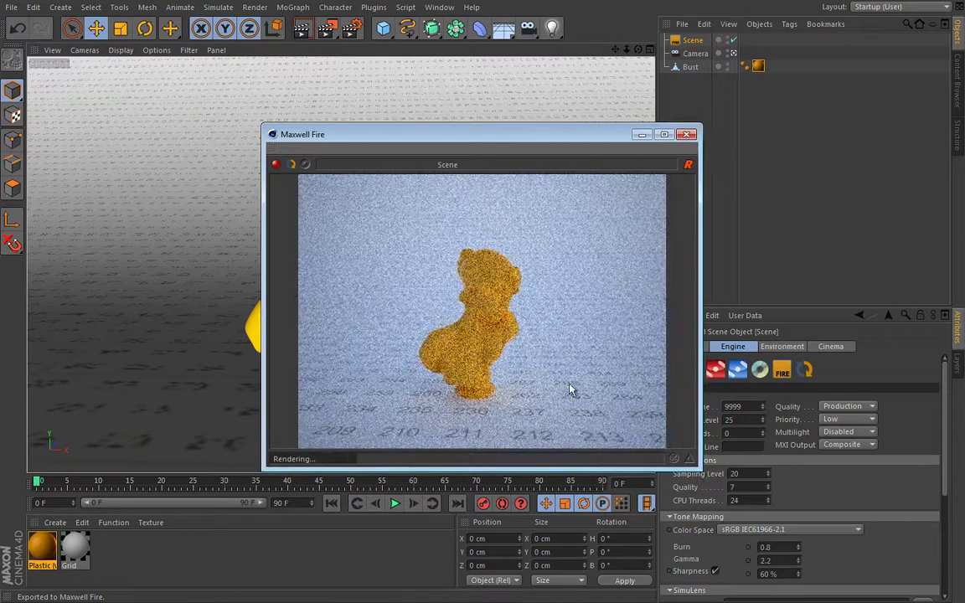